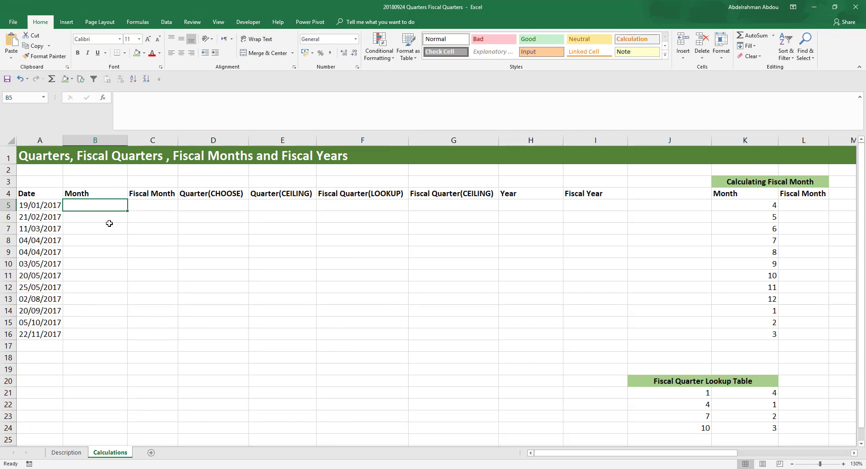
- Enter =MONTH(A5) in B5 and copy it down to B16, giving months 1 through 11
{"action": "type", "text": "=month"}
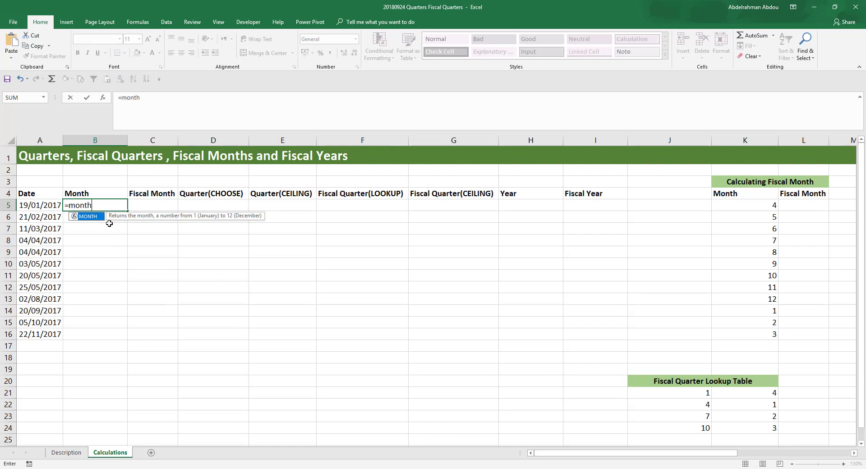
{"action": "key", "text": "Tab"}
{"action": "left_click", "coordinate": [44, 204]}
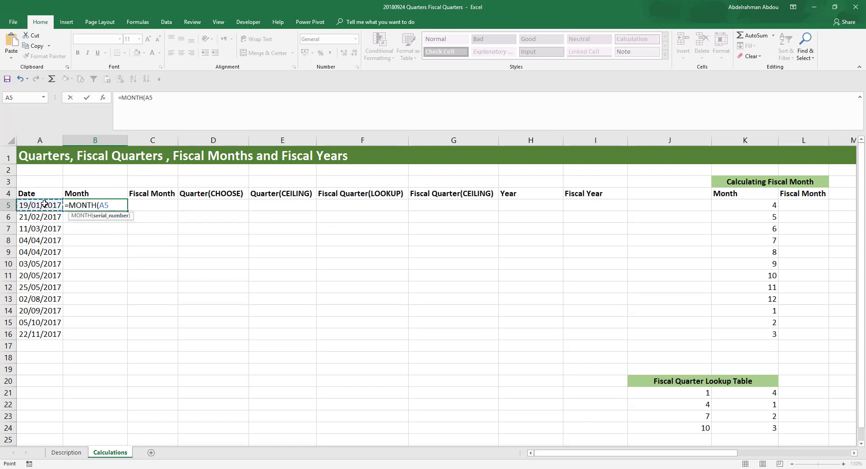
{"action": "key", "text": "Return"}
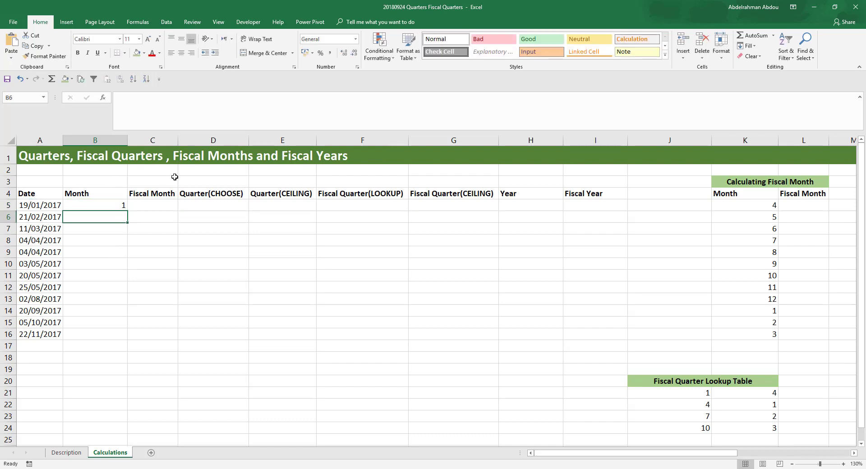
{"action": "left_click", "coordinate": [121, 207]}
{"action": "double_click", "coordinate": [128, 210]}
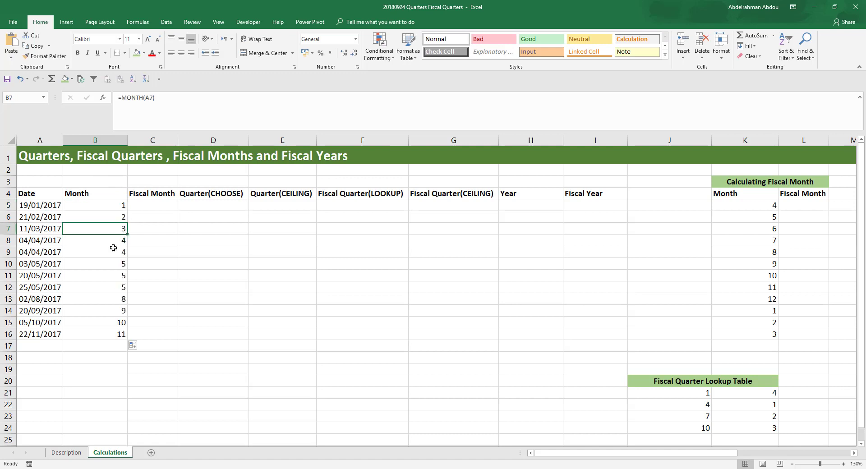
{"action": "left_click", "coordinate": [113, 204]}
{"action": "left_click", "coordinate": [111, 251]}
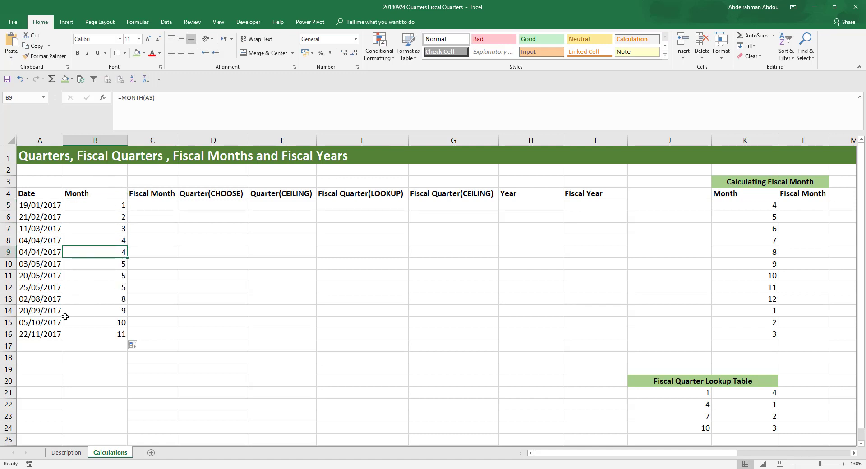
{"action": "left_click", "coordinate": [161, 203]}
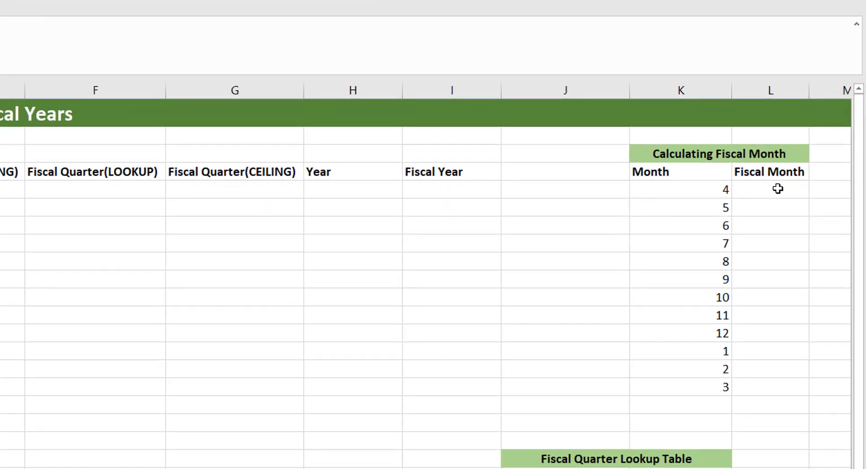
- Type 1 in L5 and fill a series down to L16, numbering fiscal months 1 to 12
{"action": "left_click", "coordinate": [727, 204]}
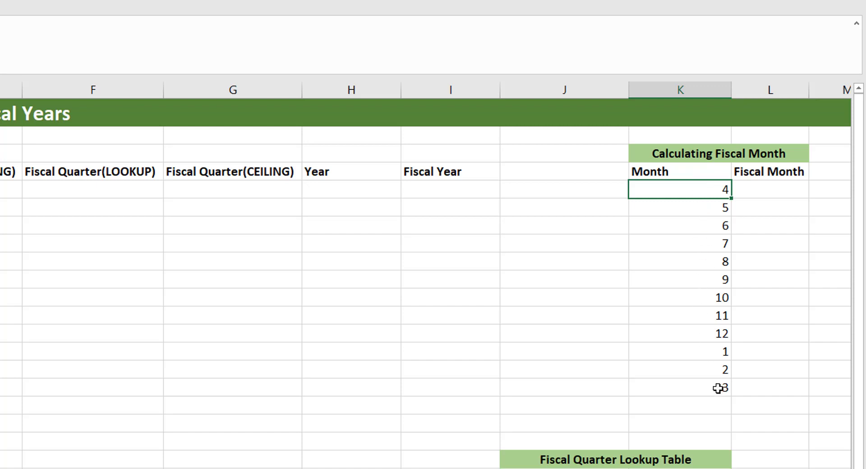
{"action": "left_click", "coordinate": [768, 193]}
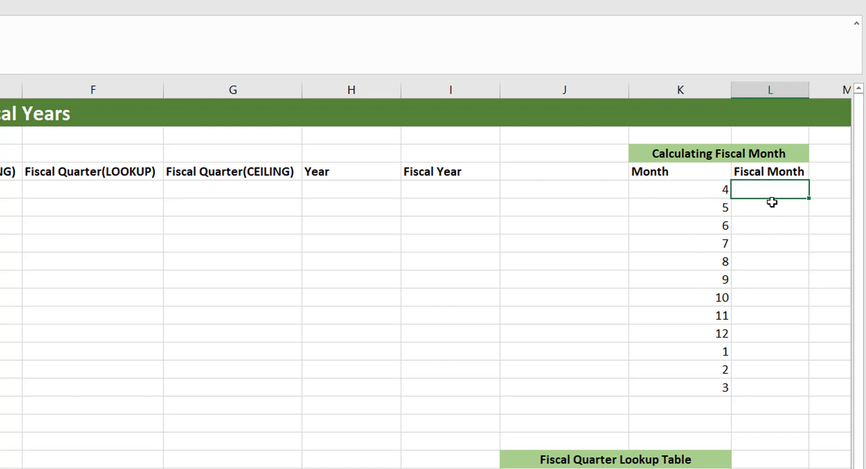
{"action": "type", "text": "1"}
{"action": "key", "text": "Return"}
{"action": "left_click", "coordinate": [718, 190]}
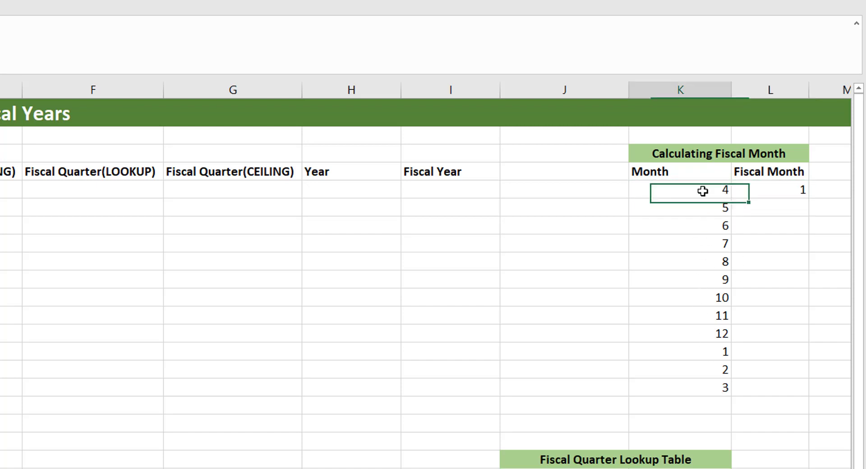
{"action": "left_click", "coordinate": [768, 190]}
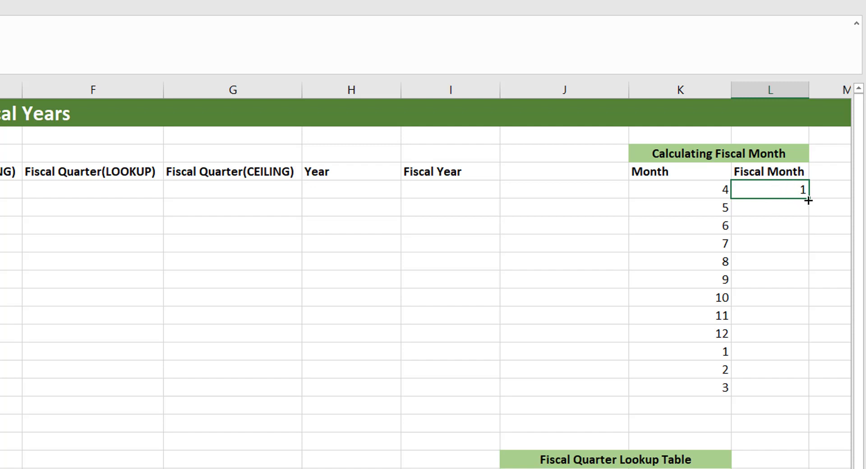
{"action": "left_click_drag", "start_coordinate": [807, 200], "coordinate": [814, 397]}
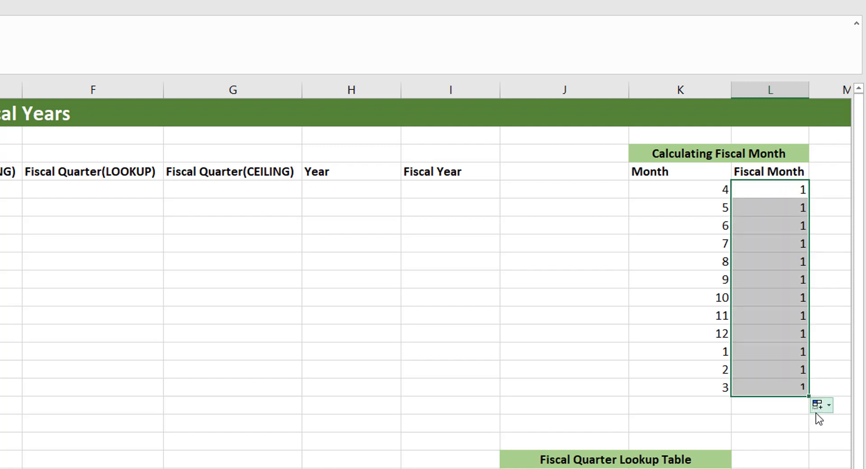
{"action": "left_click", "coordinate": [819, 407]}
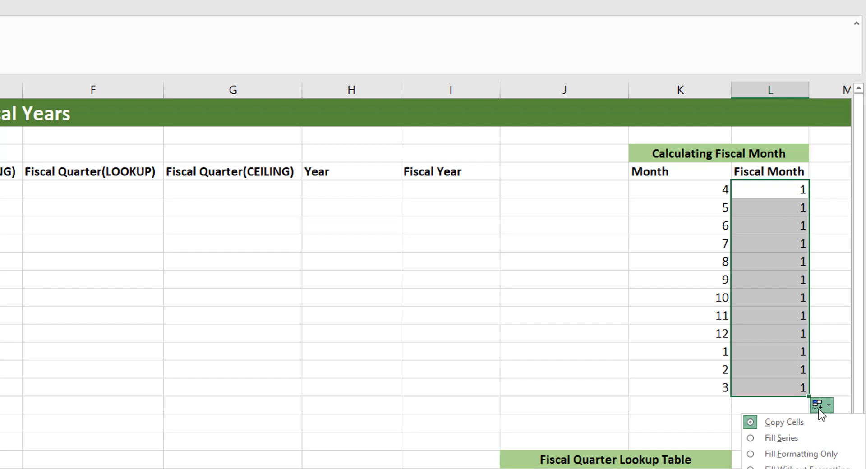
{"action": "left_click", "coordinate": [789, 437]}
{"action": "left_click", "coordinate": [784, 393]}
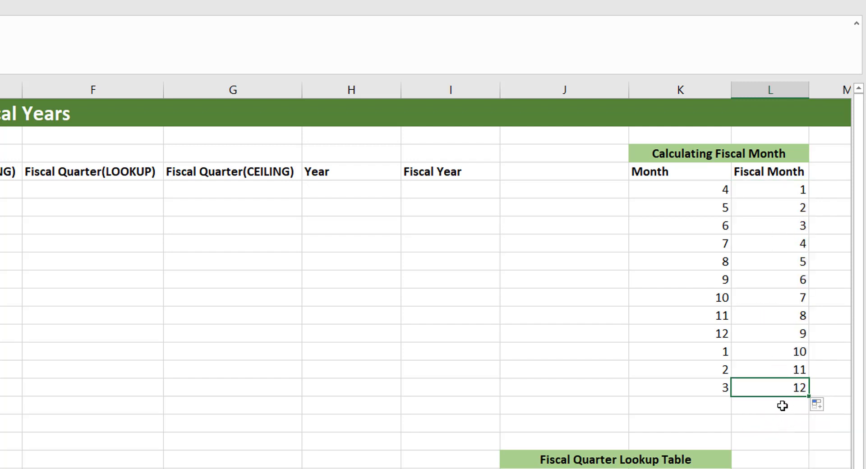
- Compare fiscal months 1–12 with calendar months 4 through 3 in the helper table
{"action": "left_click", "coordinate": [781, 195]}
{"action": "left_click", "coordinate": [780, 212]}
{"action": "key", "text": "Down"}
{"action": "key", "text": "Down"}
{"action": "key", "text": "Down"}
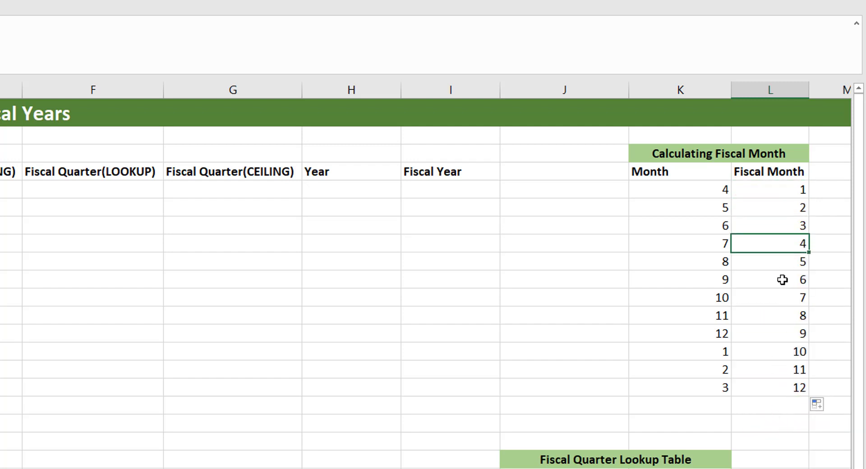
{"action": "key", "text": "Down"}
{"action": "key", "text": "Down"}
{"action": "key", "text": "Down"}
{"action": "key", "text": "Down"}
{"action": "key", "text": "Down"}
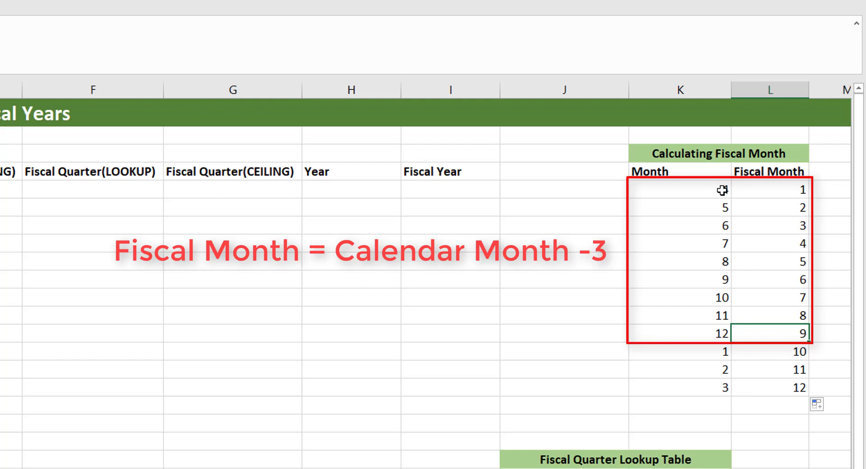
{"action": "left_click", "coordinate": [667, 334]}
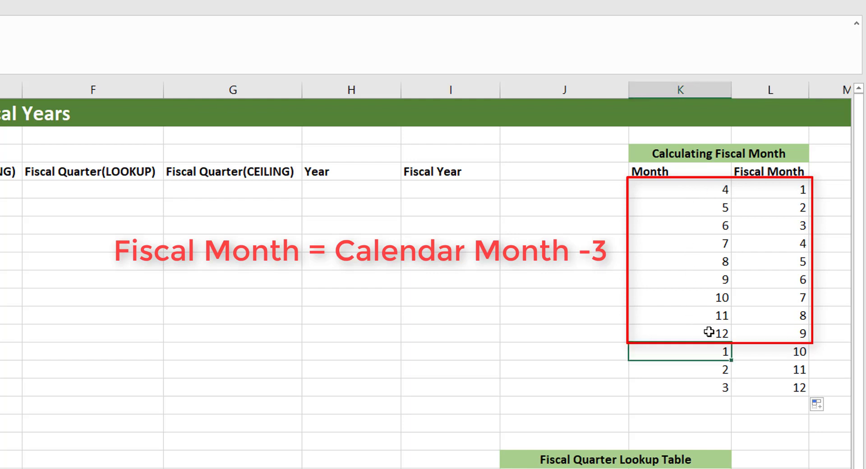
{"action": "left_click", "coordinate": [788, 189]}
{"action": "left_click", "coordinate": [713, 192]}
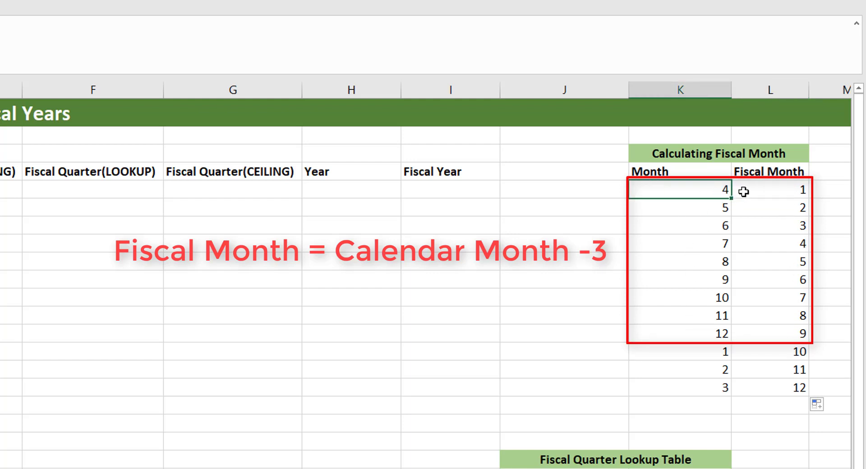
{"action": "left_click", "coordinate": [758, 190]}
{"action": "left_click", "coordinate": [768, 332]}
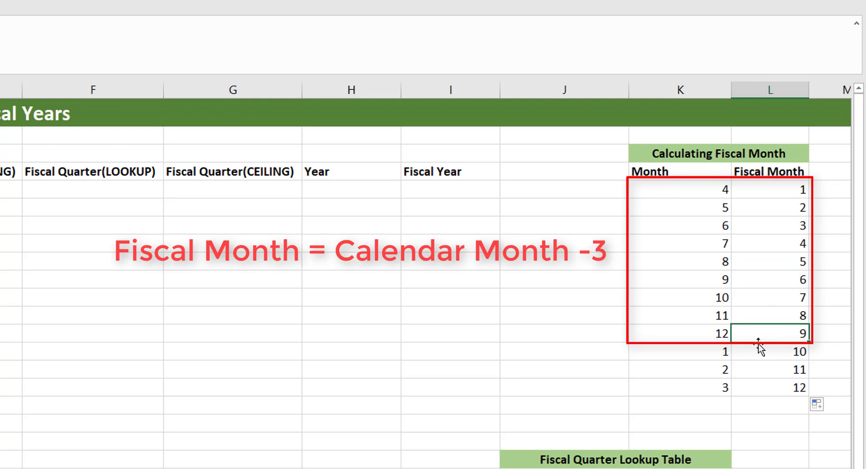
{"action": "left_click", "coordinate": [723, 350]}
{"action": "left_click_drag", "start_coordinate": [722, 351], "coordinate": [712, 383]}
{"action": "left_click", "coordinate": [727, 353]}
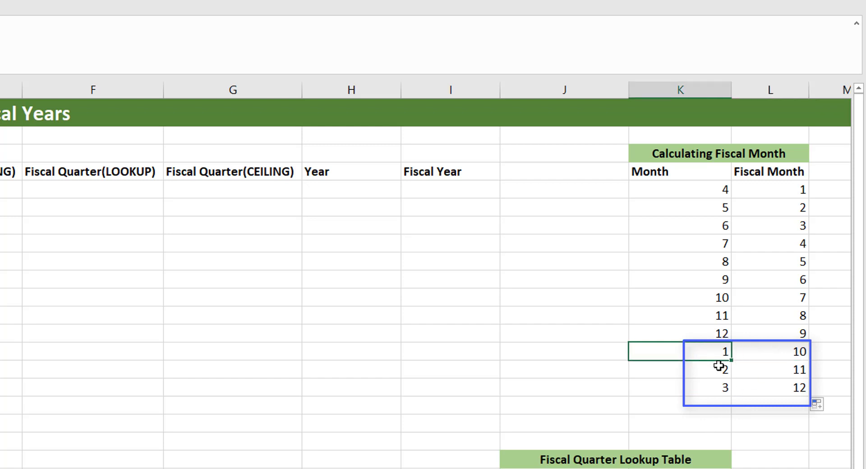
{"action": "left_click", "coordinate": [769, 354]}
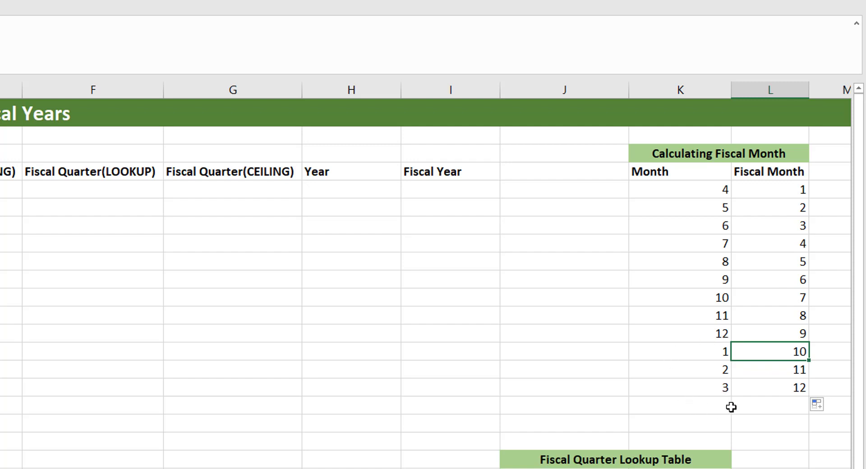
{"action": "left_click", "coordinate": [780, 195]}
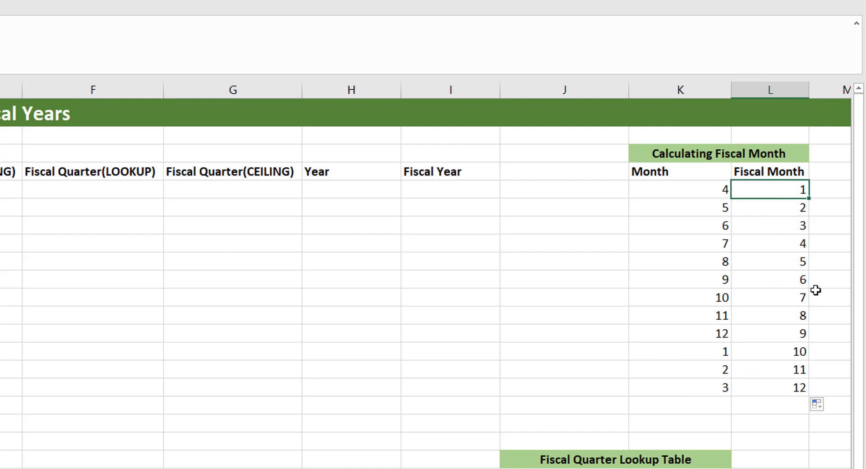
- Enter =IF(K5<4,CHOOSE(K5,10,11,12),K5-3) in L5, returning 1 for month 4
{"action": "type", "text": "=if"}
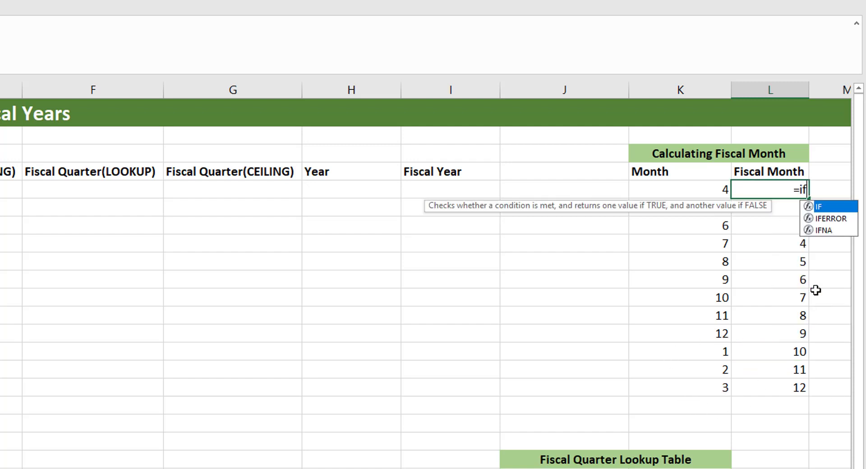
{"action": "key", "text": "Tab"}
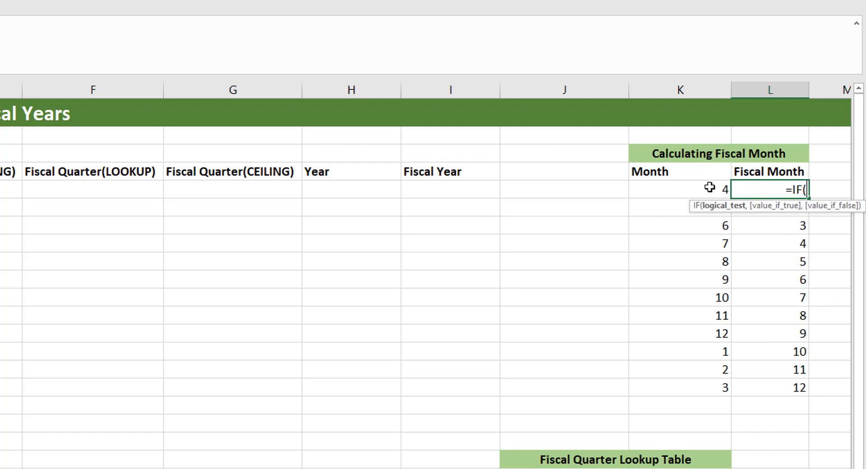
{"action": "left_click", "coordinate": [707, 188]}
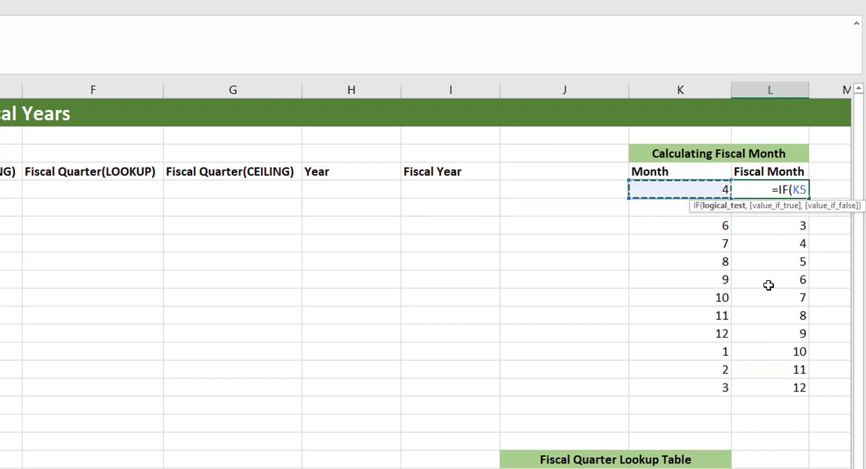
{"action": "type", "text": "<4"}
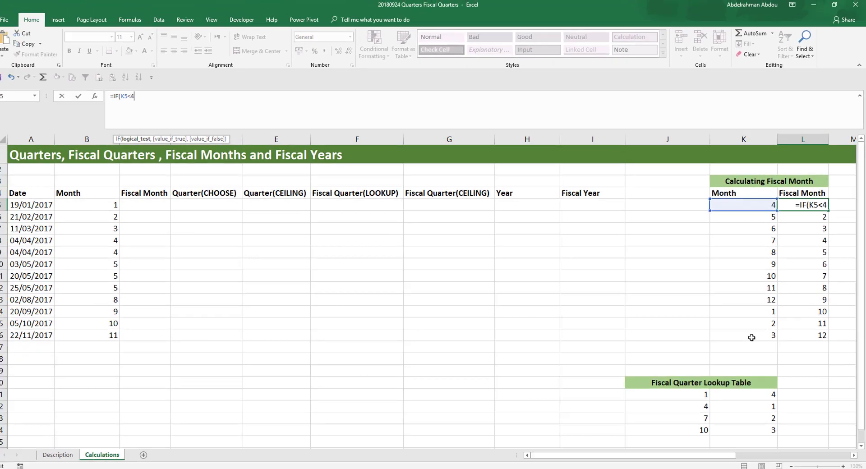
{"action": "type", "text": ",choo"}
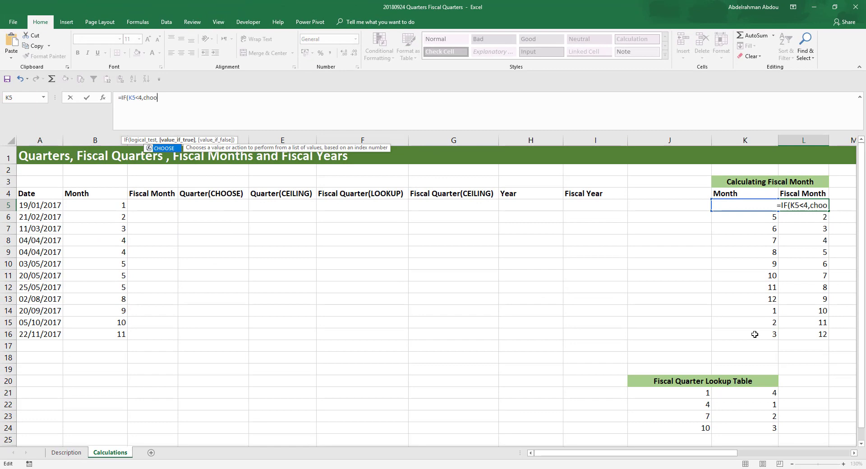
{"action": "key", "text": "Tab"}
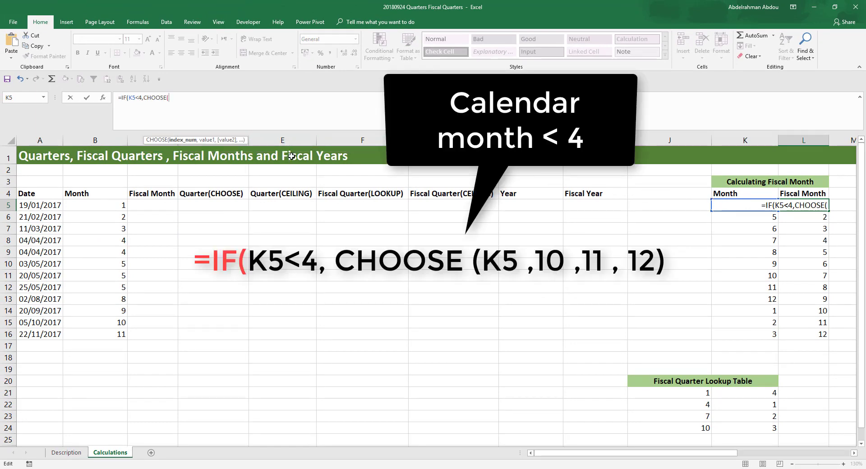
{"action": "left_click", "coordinate": [722, 205]}
{"action": "type", "text": ","}
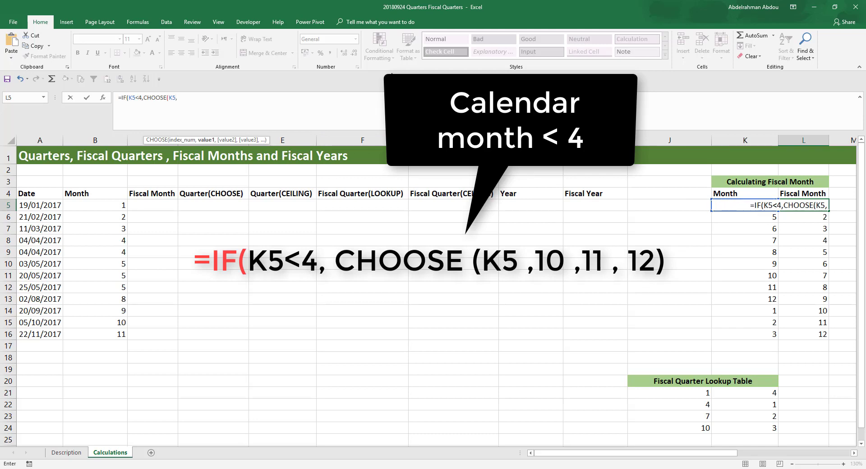
{"action": "type", "text": "10,11"}
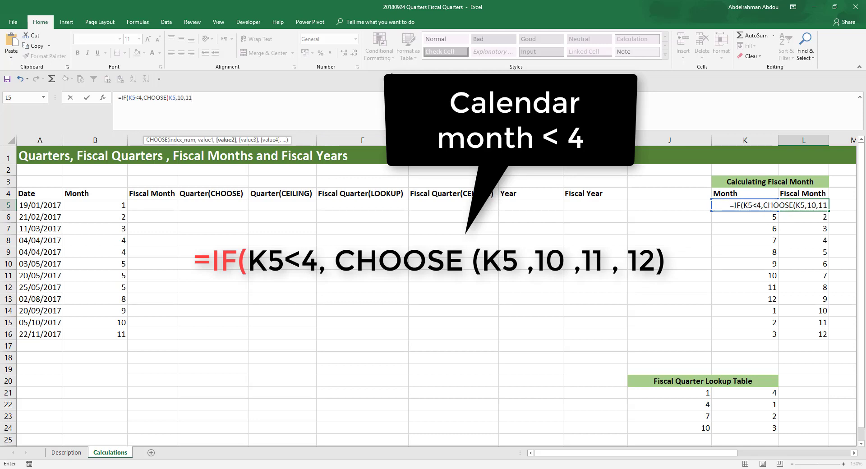
{"action": "type", "text": ",12)"}
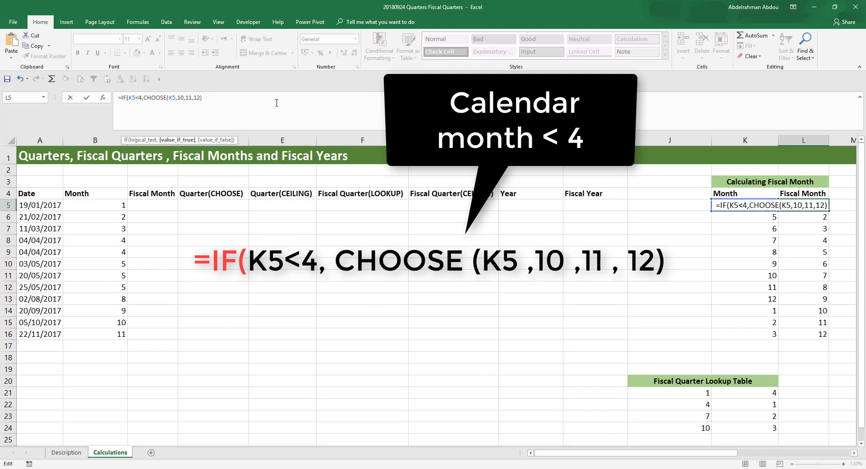
{"action": "type", "text": ","}
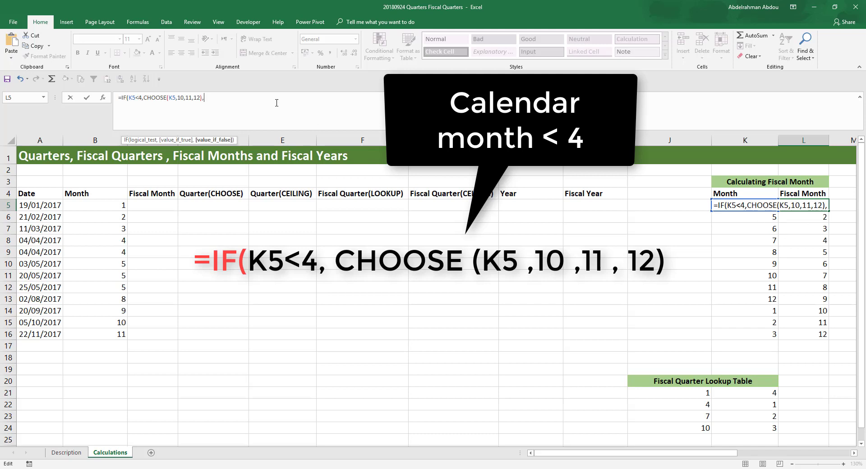
{"action": "type", "text": "k5-"}
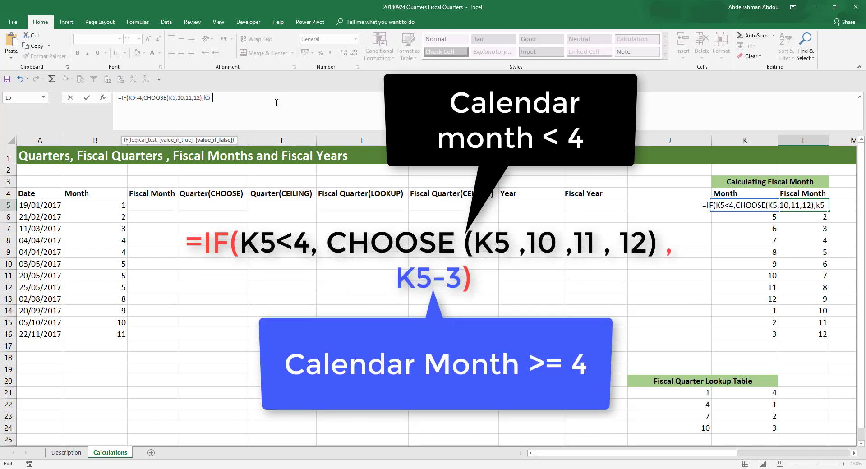
{"action": "type", "text": "3)"}
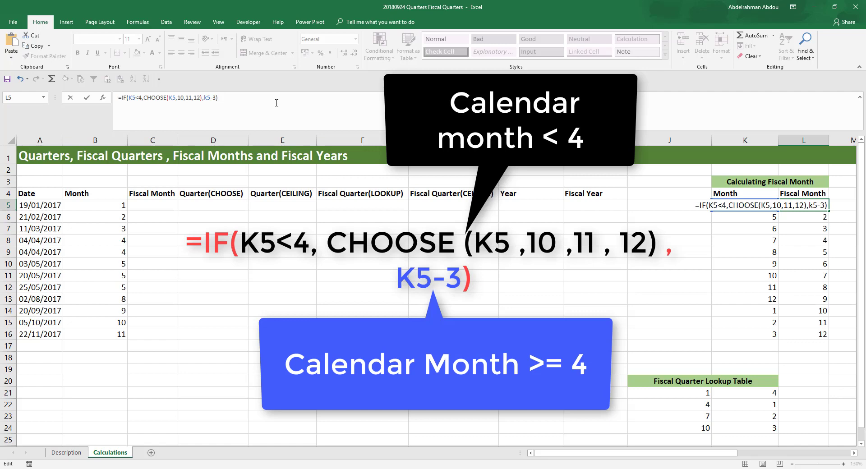
{"action": "key", "text": "Return"}
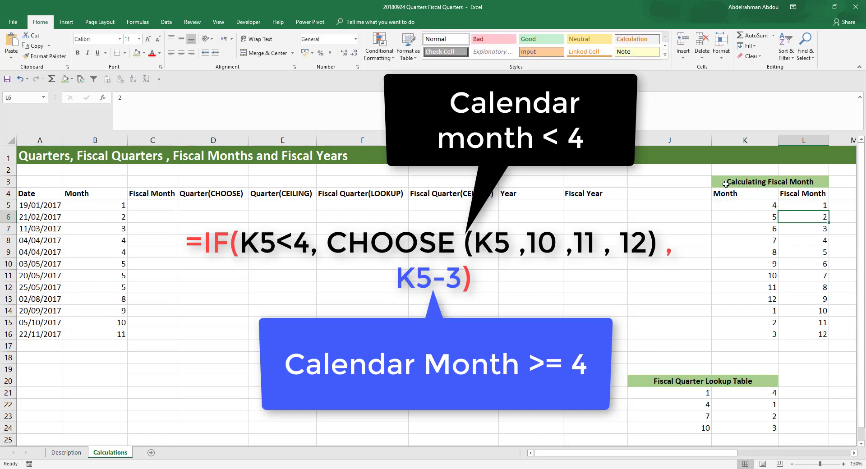
- Copy the L5 fiscal month formula down to L16
{"action": "left_click", "coordinate": [807, 204]}
{"action": "left_click_drag", "start_coordinate": [829, 211], "coordinate": [816, 336]}
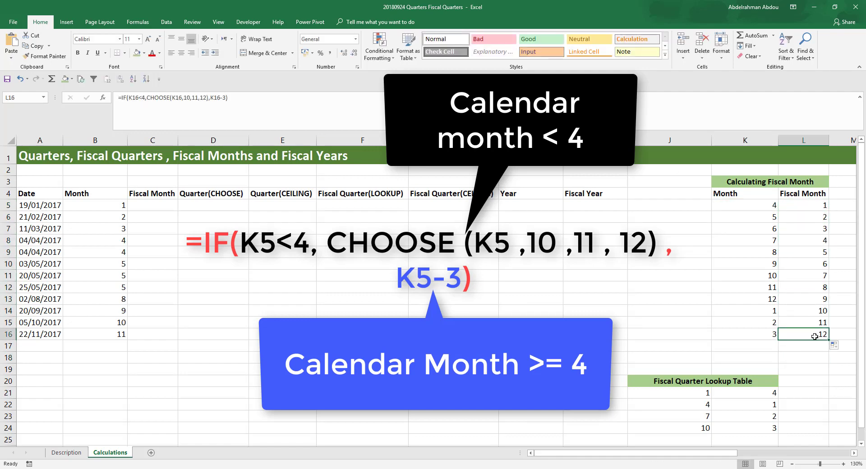
{"action": "left_click", "coordinate": [812, 209]}
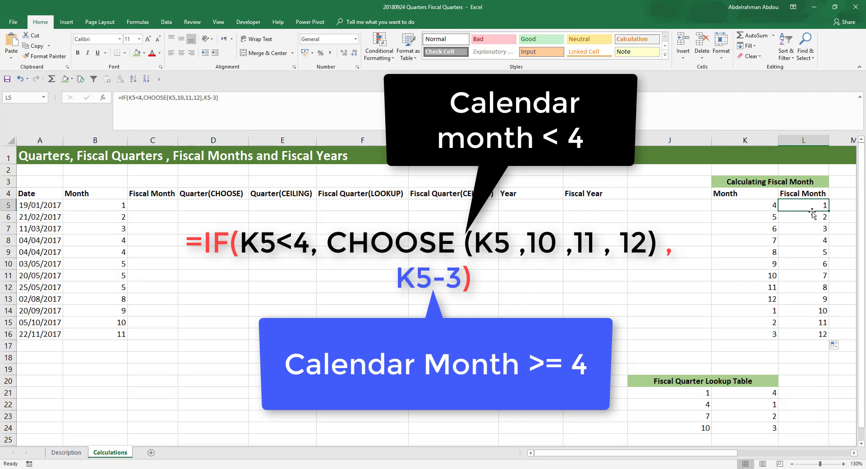
{"action": "left_click", "coordinate": [804, 337]}
{"action": "left_click", "coordinate": [803, 204]}
- Review the CHOOSE part of L5's formula, values 10, 11 and 12, without changes
{"action": "left_click", "coordinate": [161, 98]}
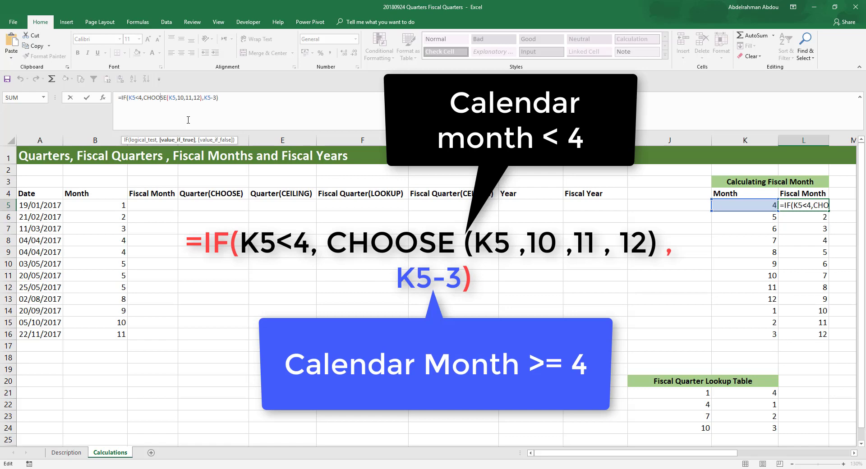
{"action": "left_click", "coordinate": [172, 98]}
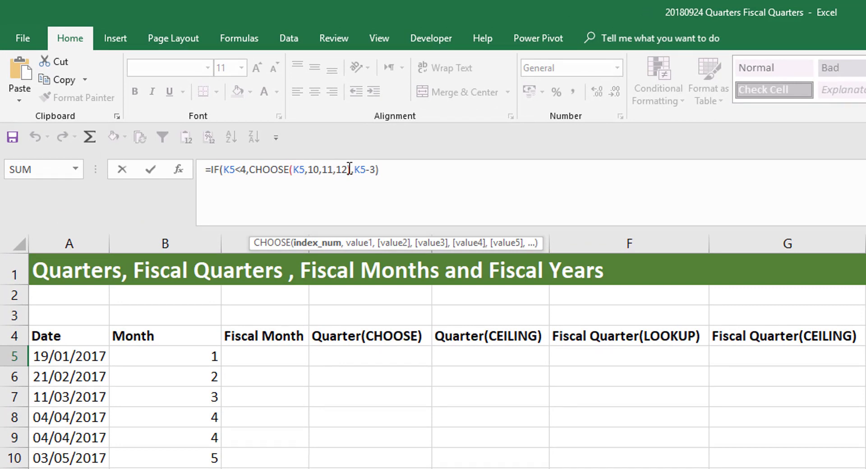
{"action": "left_click", "coordinate": [311, 172]}
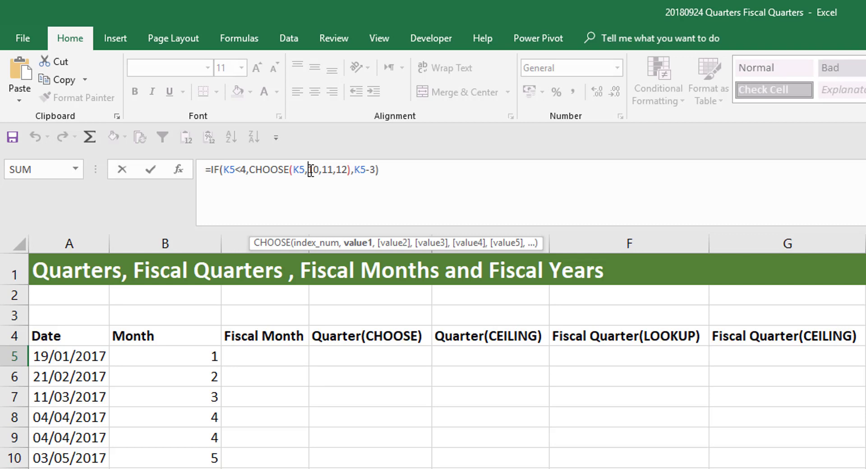
{"action": "left_click", "coordinate": [296, 170]}
{"action": "left_click", "coordinate": [328, 171]}
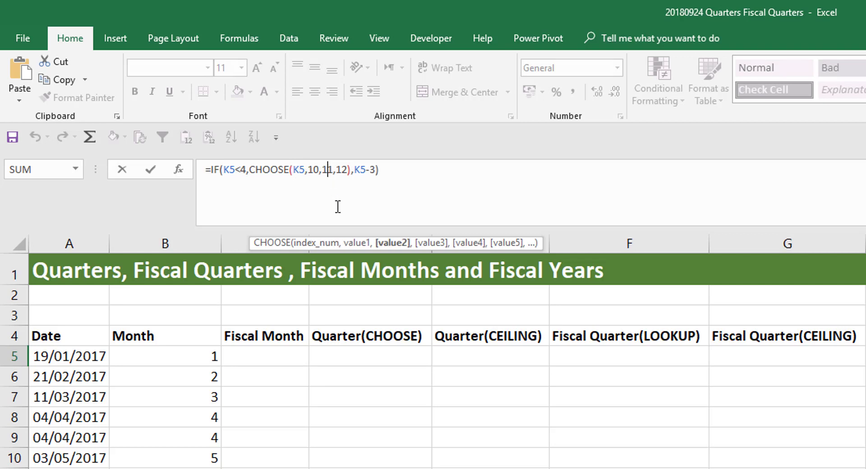
{"action": "left_click", "coordinate": [301, 171]}
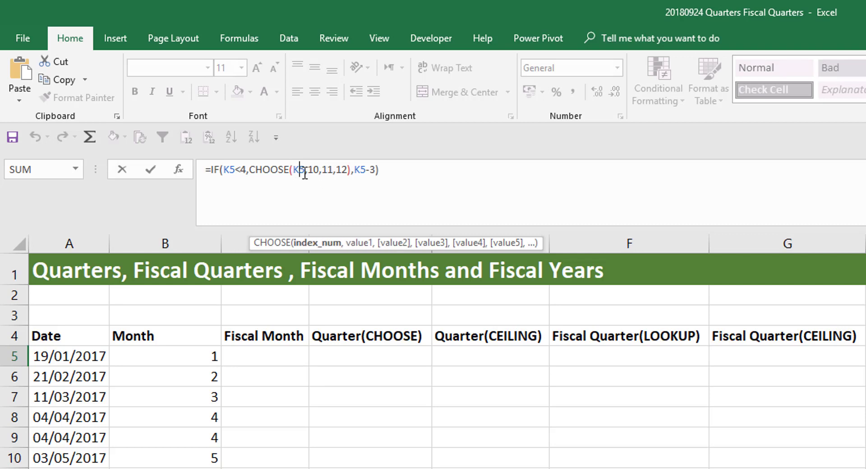
{"action": "left_click", "coordinate": [343, 171]}
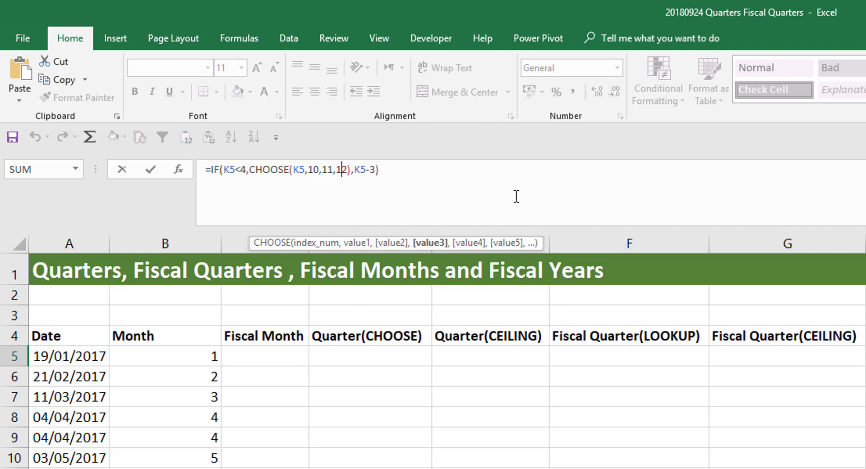
{"action": "key", "text": "Return"}
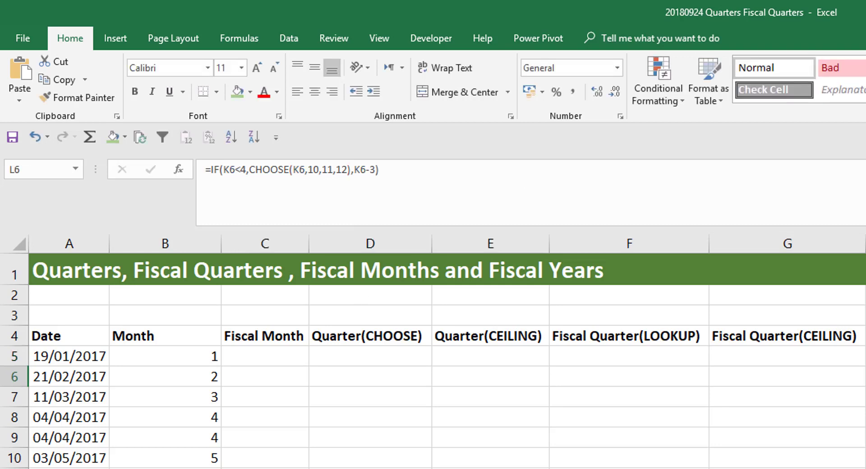
- Start an =IF( formula in Fiscal Month cell C5
{"action": "left_click", "coordinate": [265, 356]}
{"action": "type", "text": "=if"}
{"action": "key", "text": "Tab"}
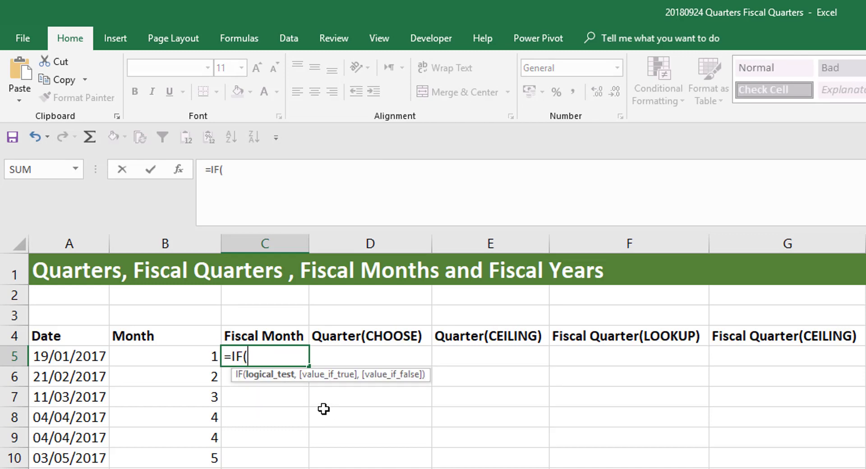
- Complete =IF(B5<4,CHOOSE(B5,10,11,12),B5-3) in C5
{"action": "left_click", "coordinate": [172, 356]}
{"action": "type", "text": "<4,"}
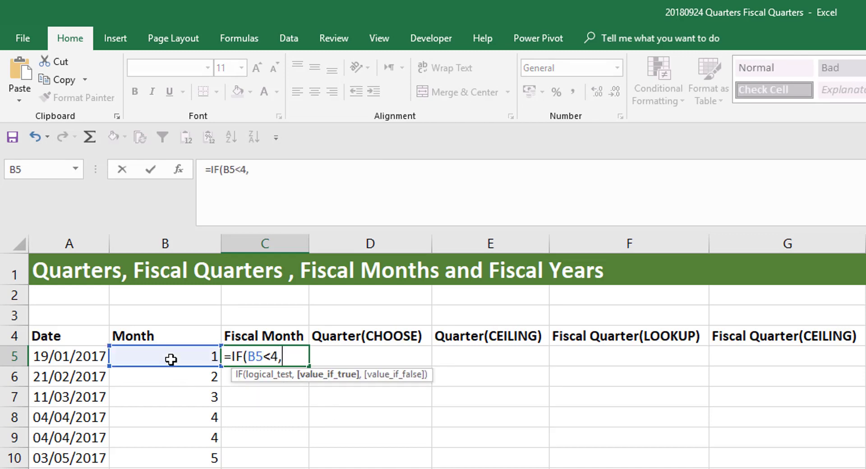
{"action": "type", "text": "cho"}
{"action": "key", "text": "Tab"}
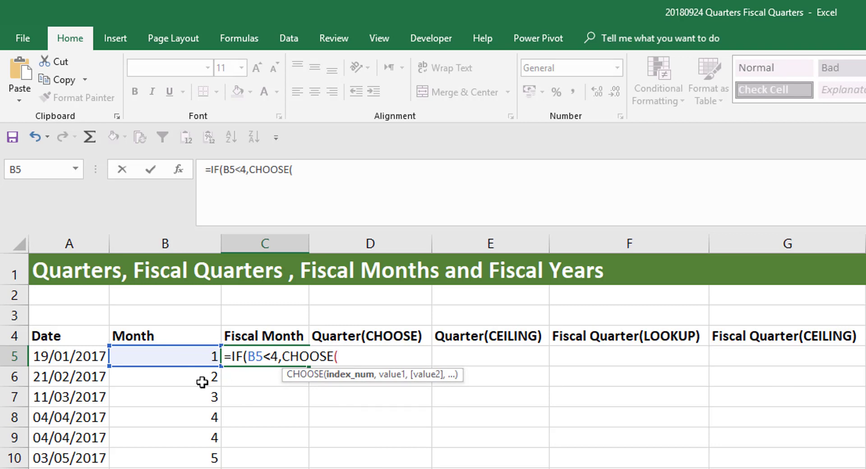
{"action": "left_click", "coordinate": [166, 354]}
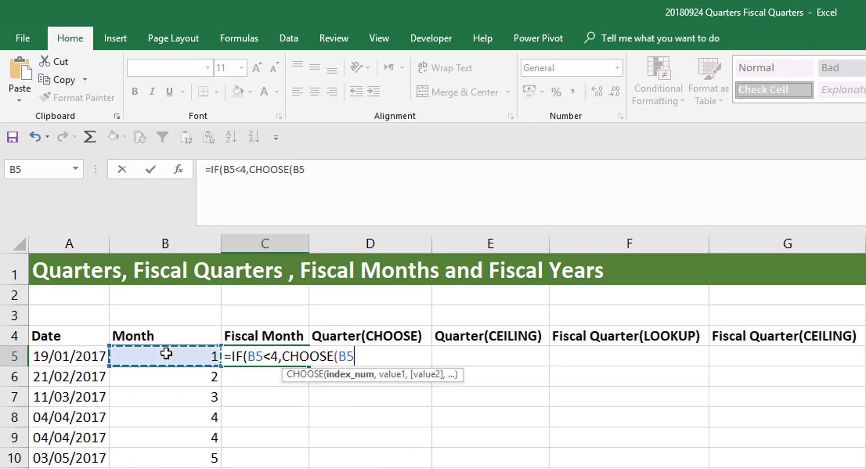
{"action": "type", "text": ",10,1"}
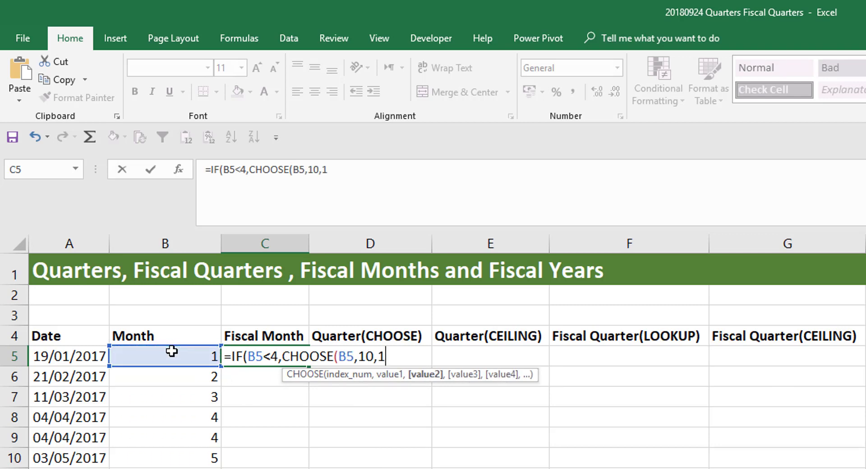
{"action": "type", "text": "1,12)"}
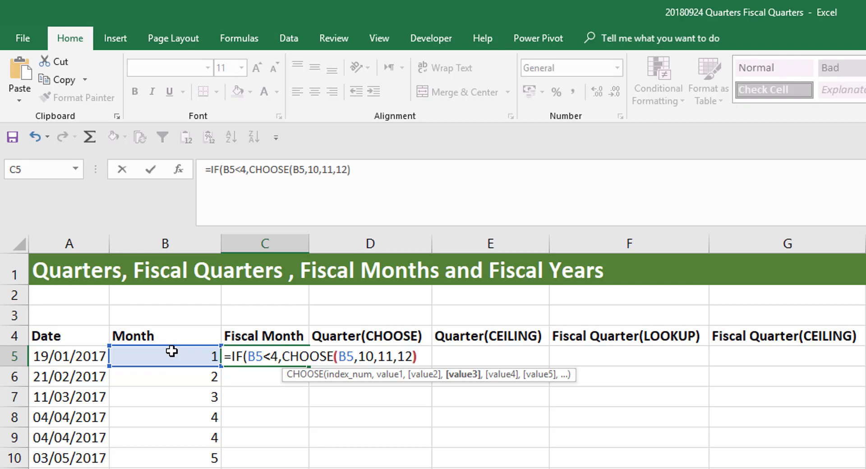
{"action": "type", "text": ","}
{"action": "left_click", "coordinate": [172, 353]}
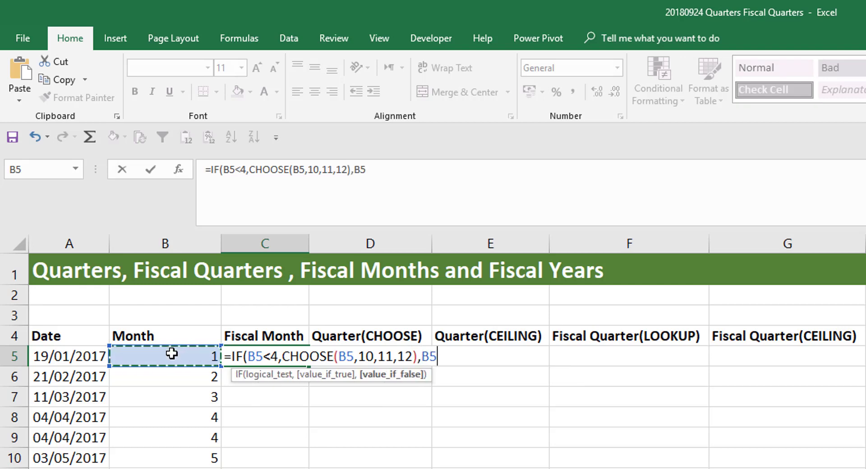
{"action": "type", "text": "-3"}
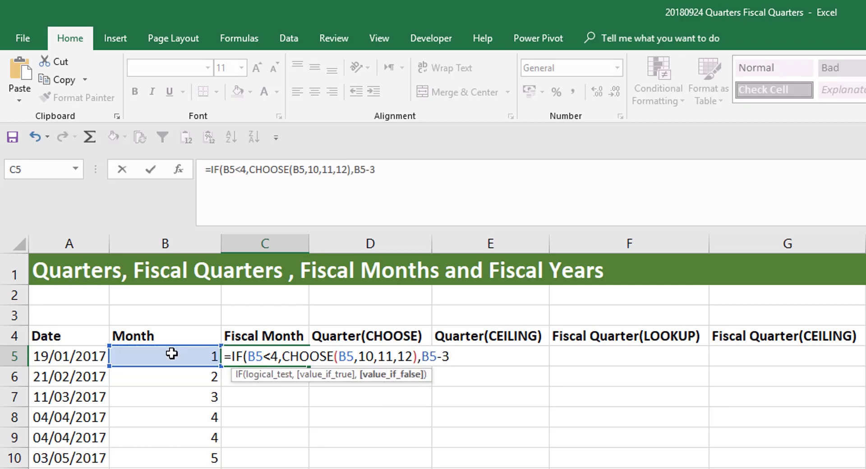
{"action": "type", "text": ")"}
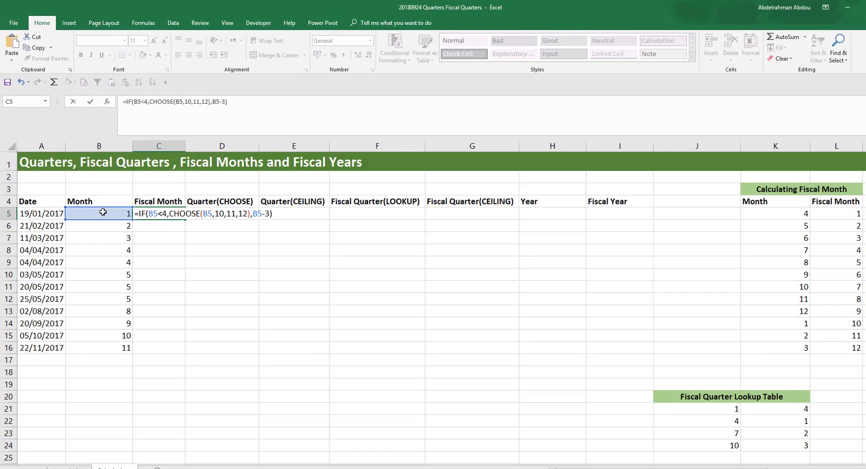
{"action": "key", "text": "ctrl+Return"}
- Copy the C5 formula down to C16, showing fiscal months 10, 11, 12, then 1–8
{"action": "double_click", "coordinate": [221, 366]}
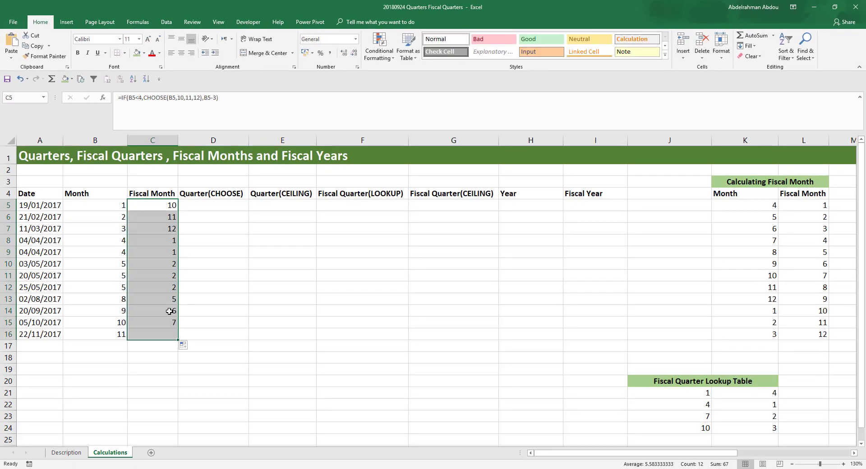
{"action": "left_click", "coordinate": [171, 322]}
{"action": "left_click", "coordinate": [174, 334]}
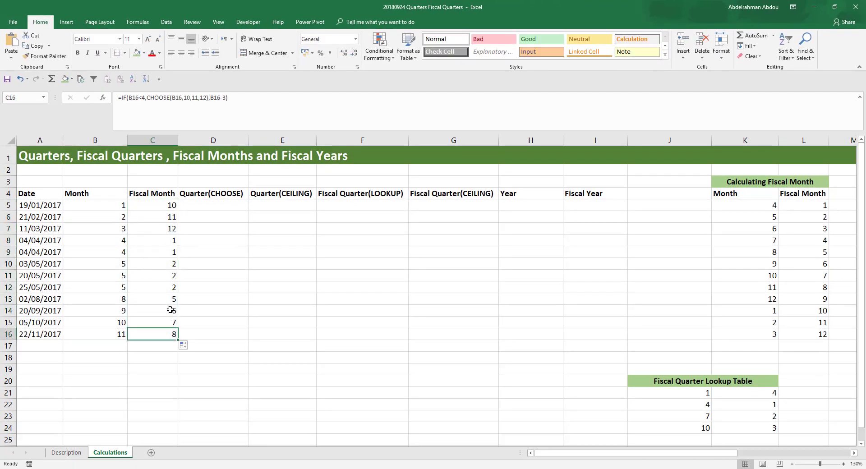
{"action": "left_click", "coordinate": [168, 206]}
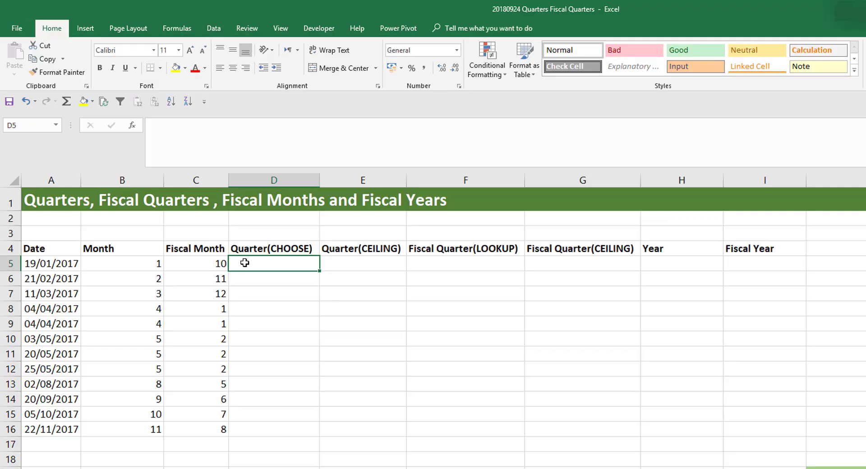
- Enter =CHOOSE(B5,1,1,1,2,2,2,3,3,3,4,4,4) in Quarter(CHOOSE) cell D5
{"action": "left_click", "coordinate": [202, 203]}
{"action": "type", "text": "="}
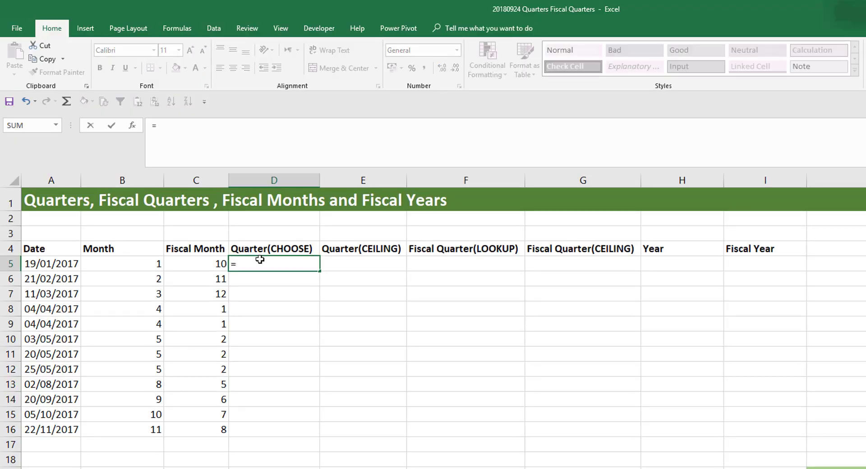
{"action": "type", "text": "cho"}
{"action": "key", "text": "Tab"}
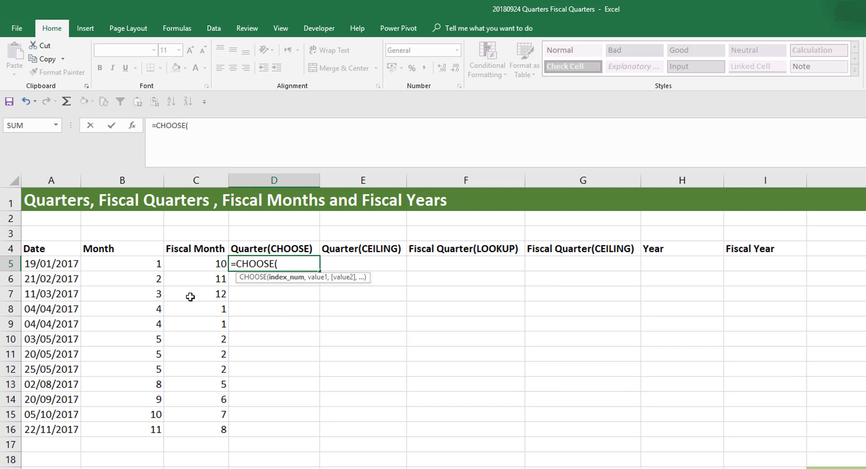
{"action": "left_click", "coordinate": [145, 265]}
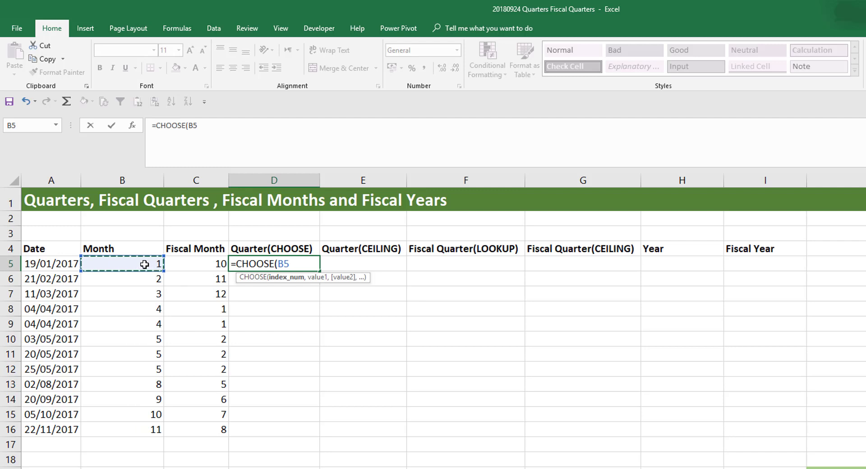
{"action": "type", "text": ","}
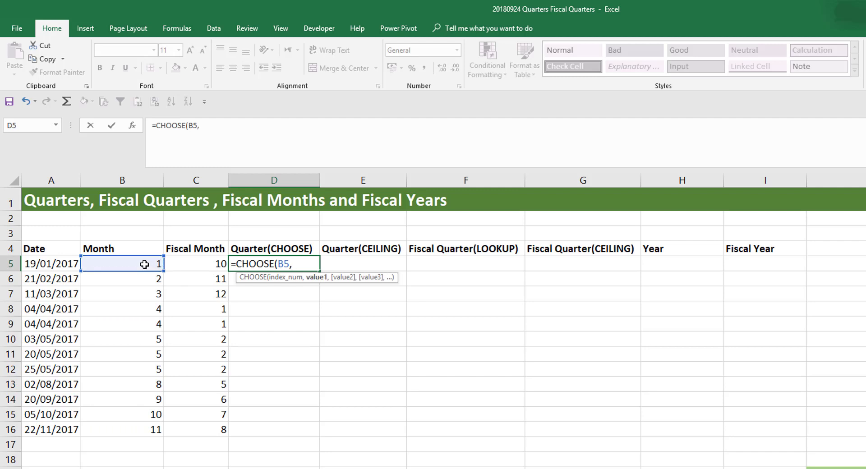
{"action": "type", "text": "1,1,1,2,2,2,"}
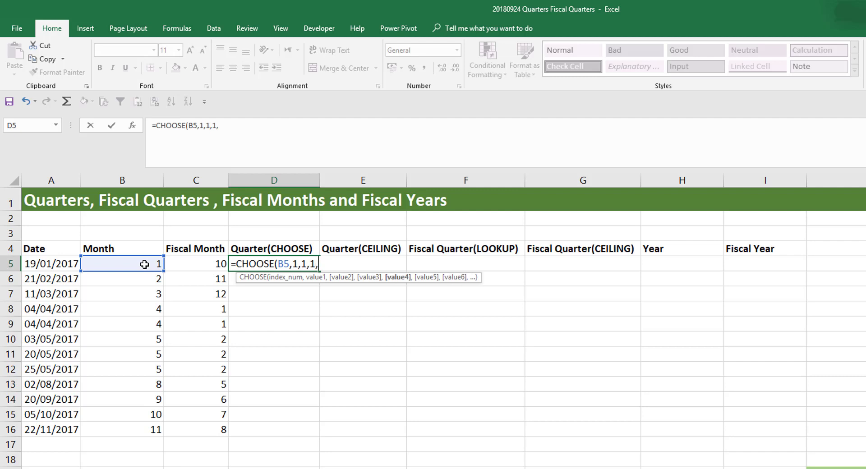
{"action": "type", "text": "3"}
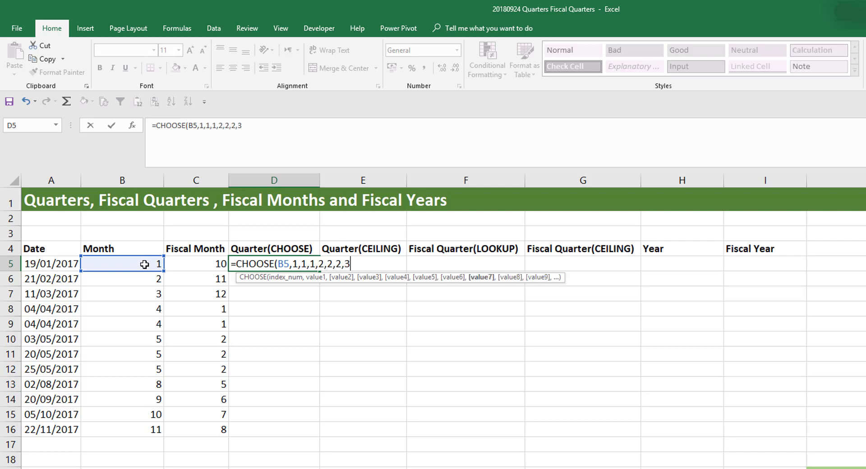
{"action": "type", "text": ",3,3,4,4,4)"}
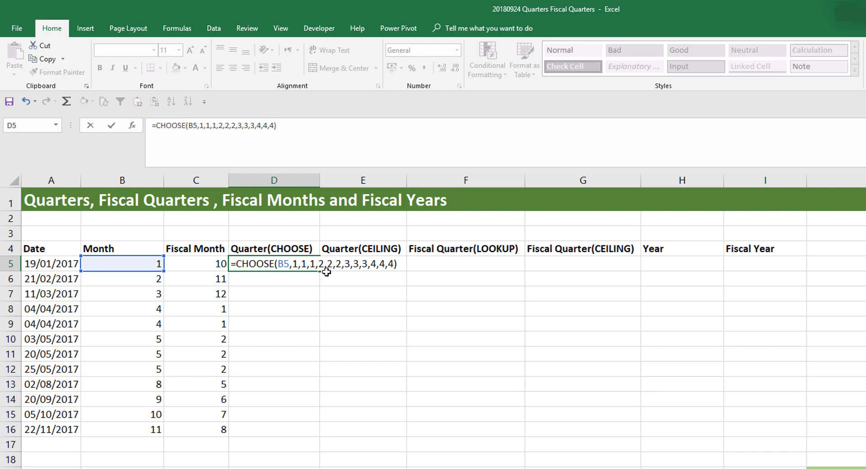
{"action": "key", "text": "Return"}
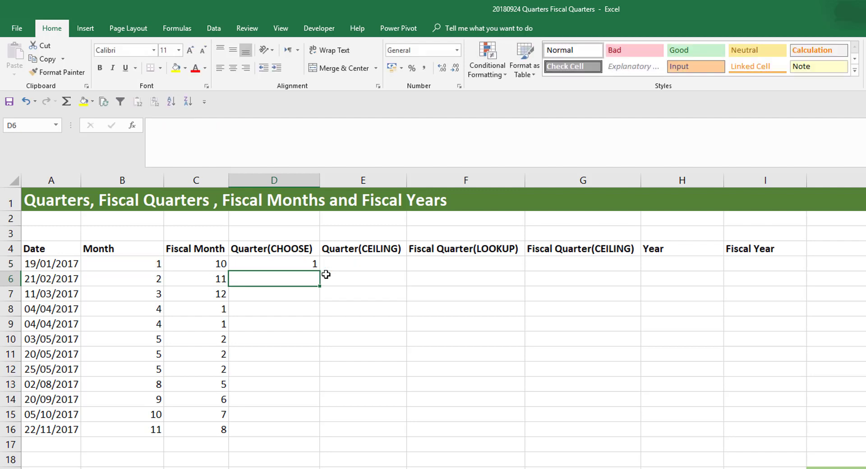
- Copy the D5 quarter formula down to D16
{"action": "left_click", "coordinate": [296, 264]}
{"action": "left_click_drag", "start_coordinate": [319, 271], "coordinate": [304, 414]}
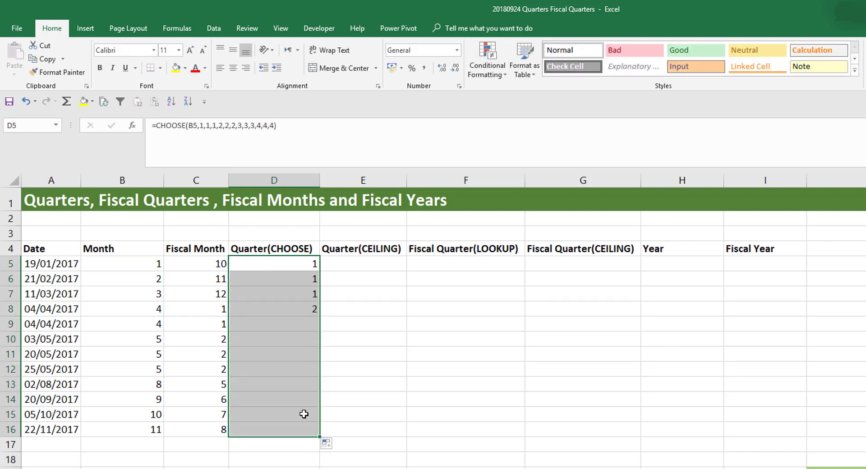
{"action": "left_click", "coordinate": [294, 354]}
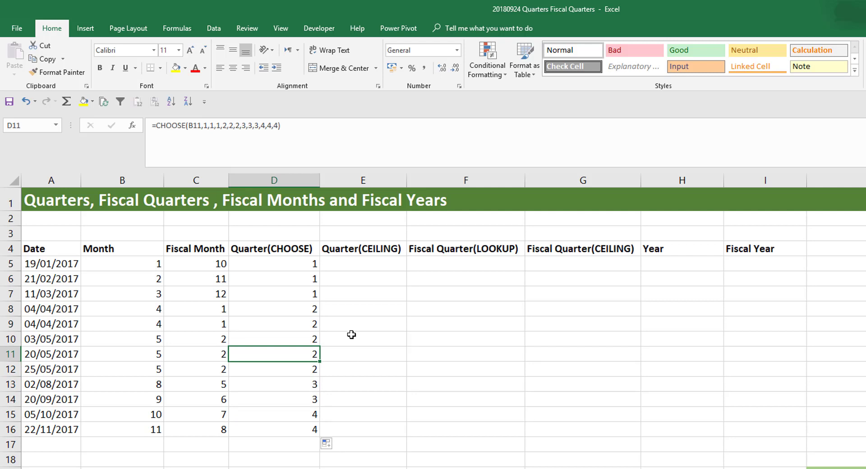
{"action": "left_click", "coordinate": [304, 268]}
{"action": "left_click", "coordinate": [395, 268]}
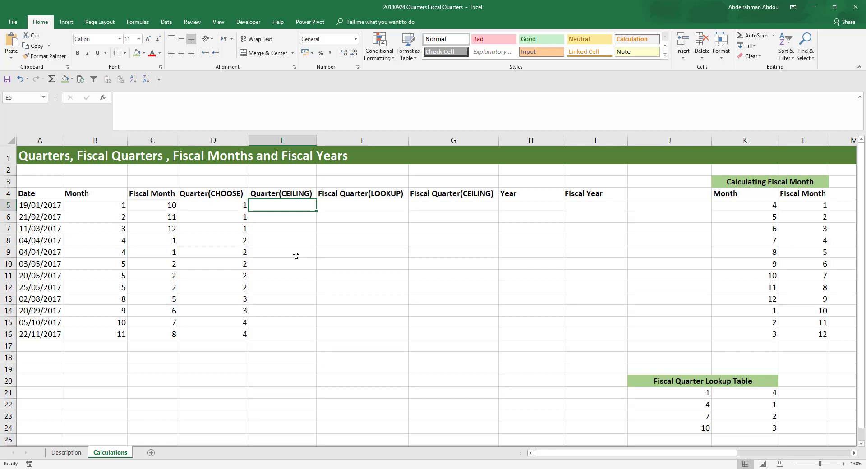
- Enter the test formula =CEILING.MATH(4,3) in E19, returning 6
{"action": "left_click", "coordinate": [289, 369]}
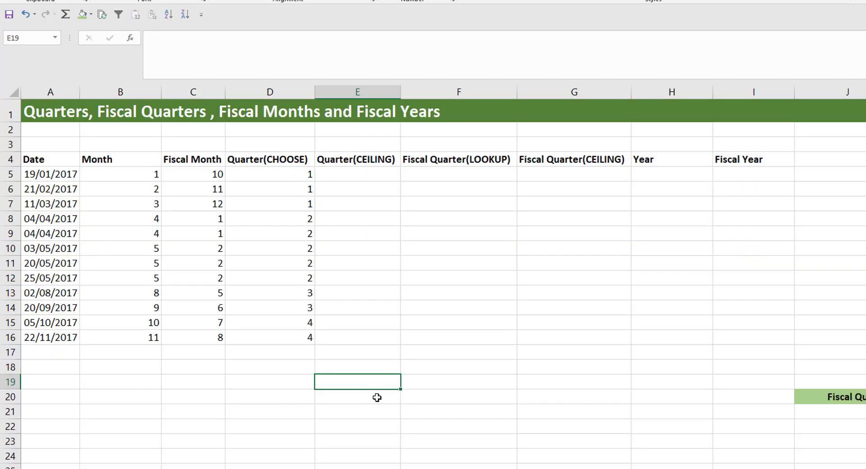
{"action": "type", "text": "=cei"}
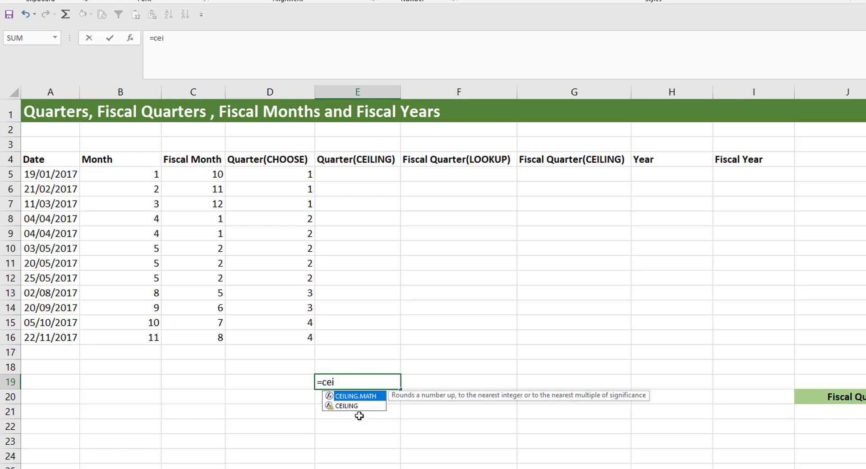
{"action": "key", "text": "Down"}
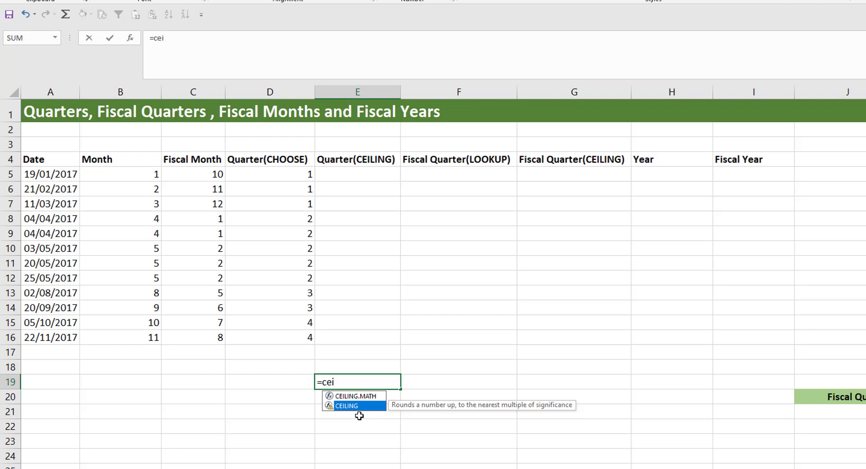
{"action": "key", "text": "Up"}
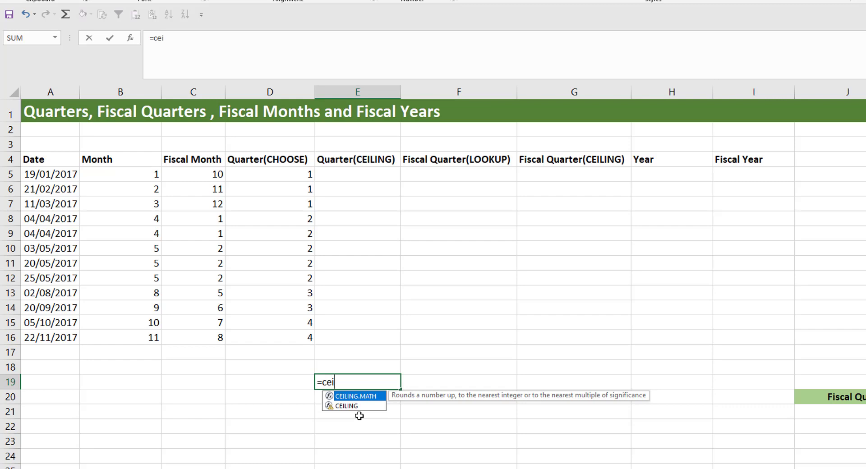
{"action": "key", "text": "Tab"}
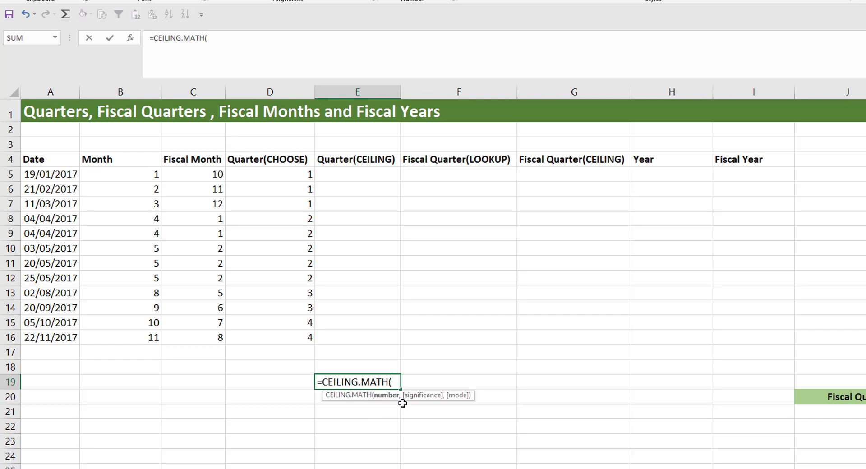
{"action": "type", "text": "4,"}
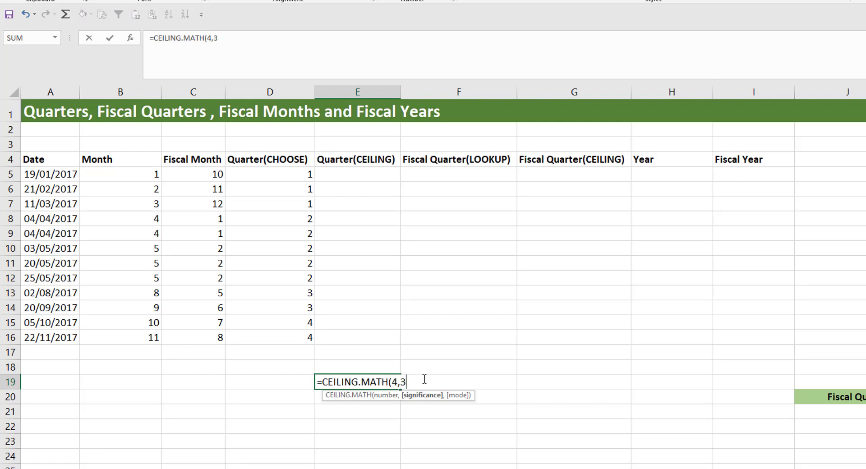
{"action": "type", "text": "3)"}
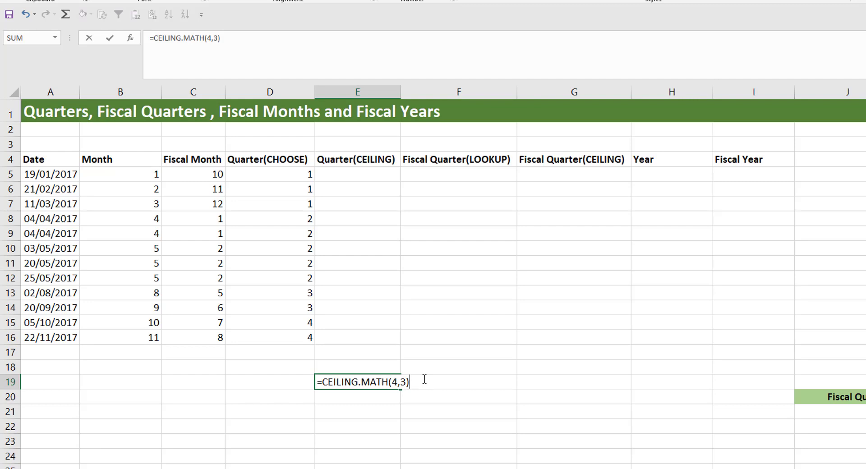
{"action": "key", "text": "Return"}
{"action": "key", "text": "Up"}
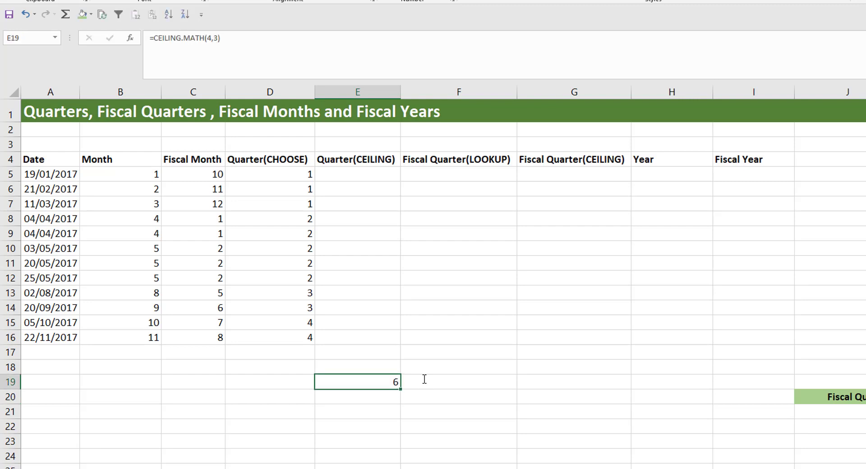
- Enter =CEILING.MATH(1,3) in E20, returning 3
{"action": "left_click", "coordinate": [361, 401]}
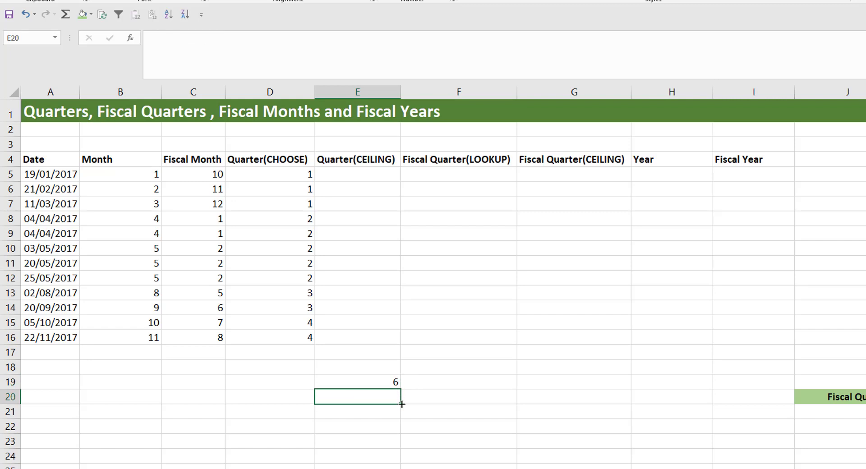
{"action": "type", "text": "=ceiling"}
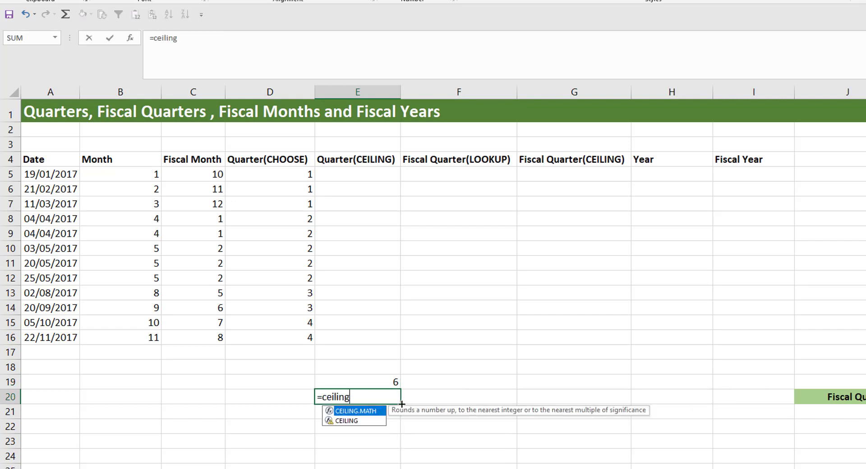
{"action": "key", "text": "Tab"}
{"action": "type", "text": "1"}
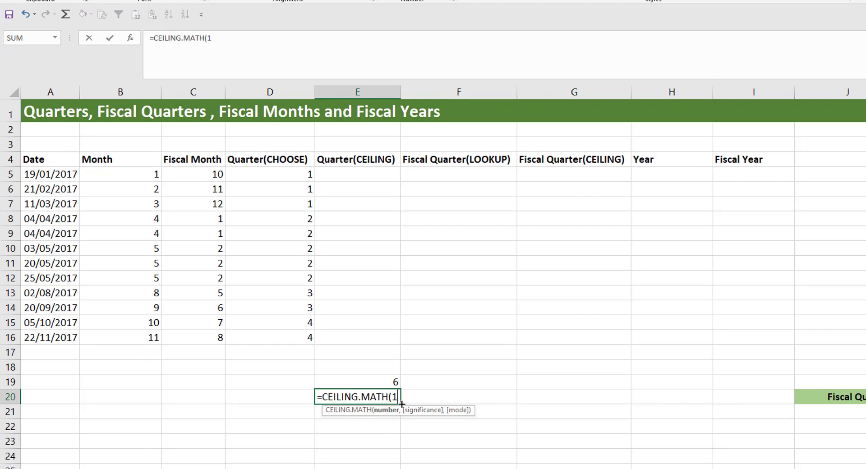
{"action": "type", "text": ",3"}
{"action": "type", "text": ")"}
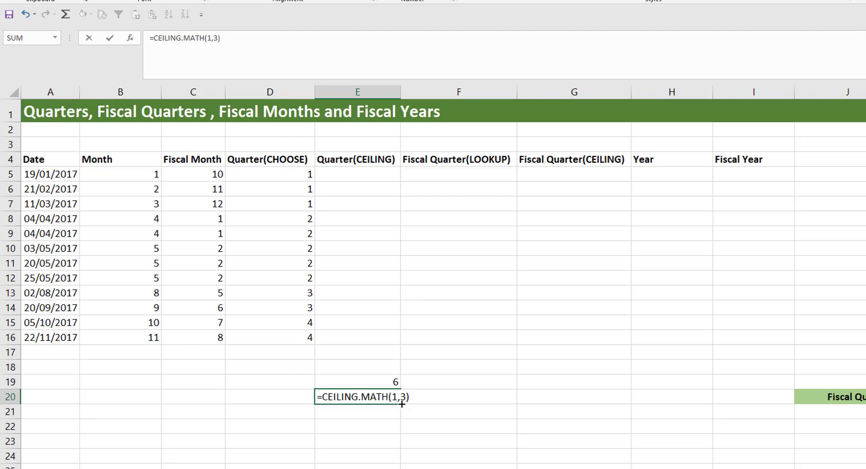
{"action": "key", "text": "Return"}
{"action": "key", "text": "Up"}
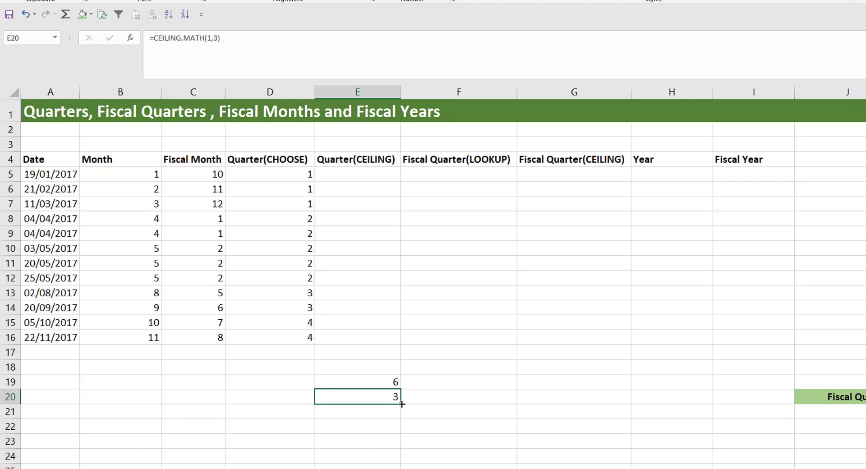
{"action": "key", "text": "Up"}
- Begin another test formula =CEILING.MATH(7, in F19
{"action": "key", "text": "Right"}
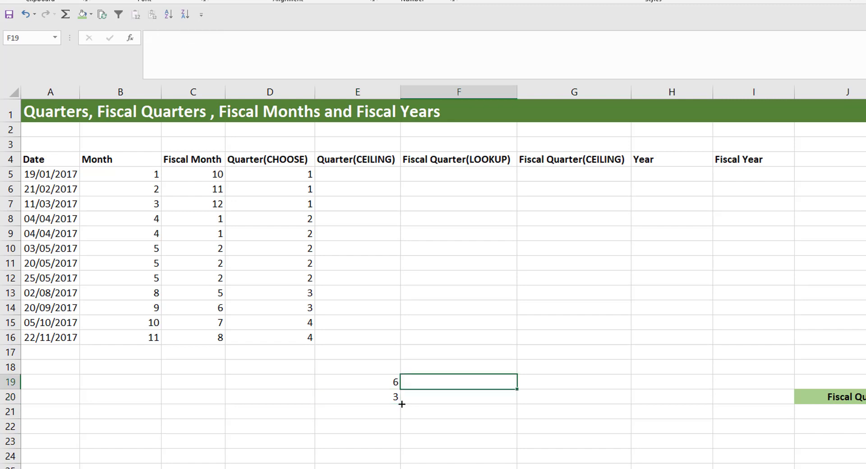
{"action": "type", "text": "=ceili"}
{"action": "key", "text": "Tab"}
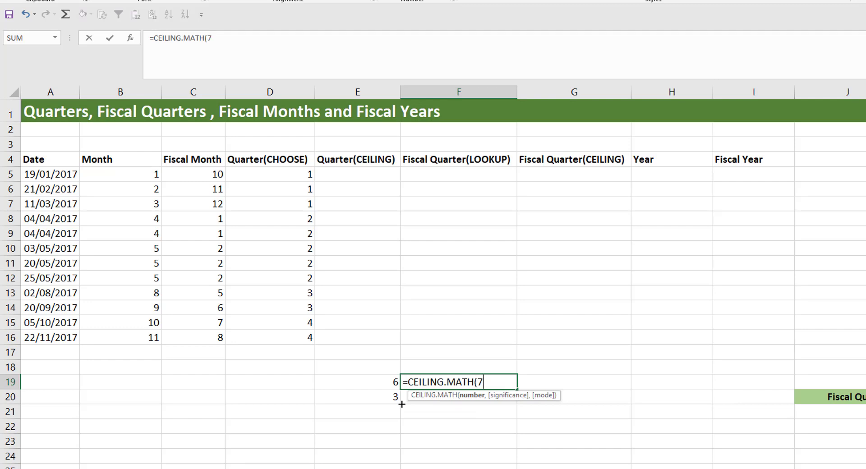
{"action": "type", "text": "7,3"}
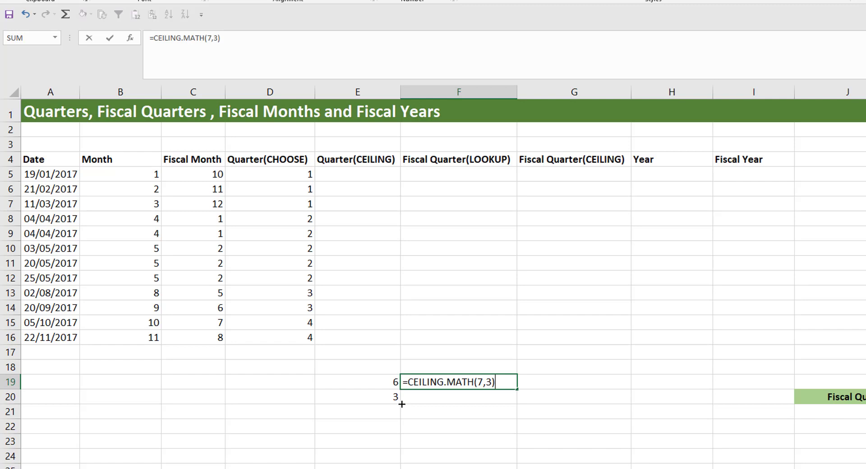
- Finish the F19 rounding test and enter =CEILING.MATH(B5,3) in E5
{"action": "key", "text": "Return"}
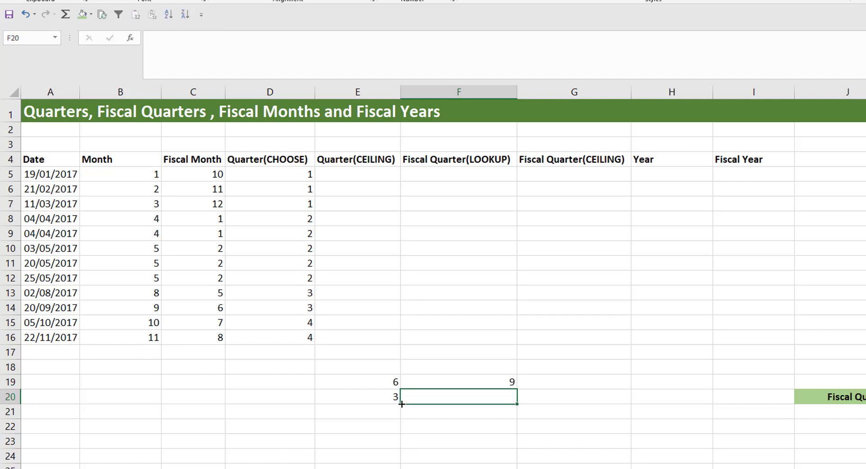
{"action": "key", "text": "Up"}
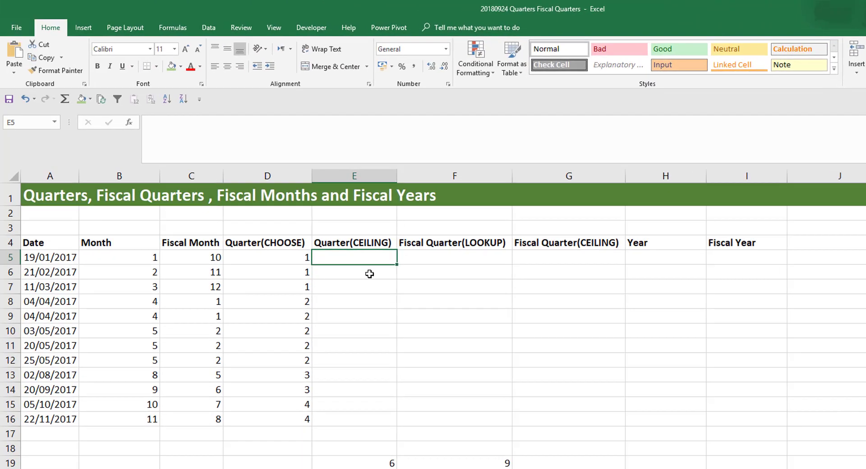
{"action": "type", "text": "=ceiling"}
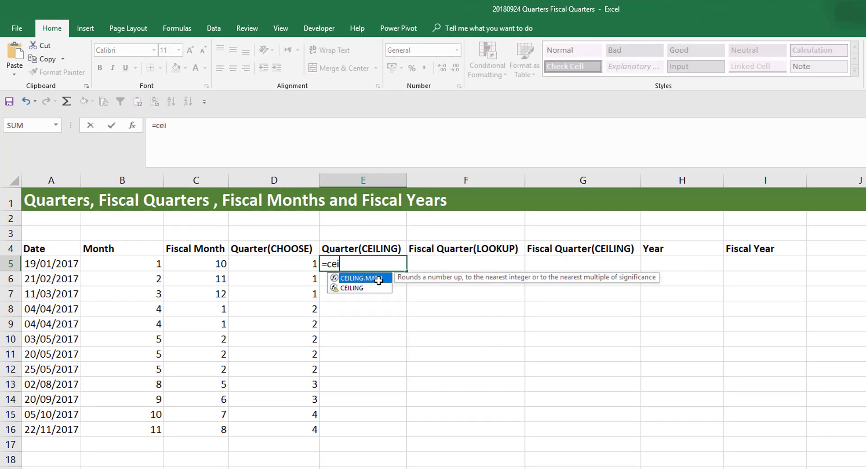
{"action": "key", "text": "Tab"}
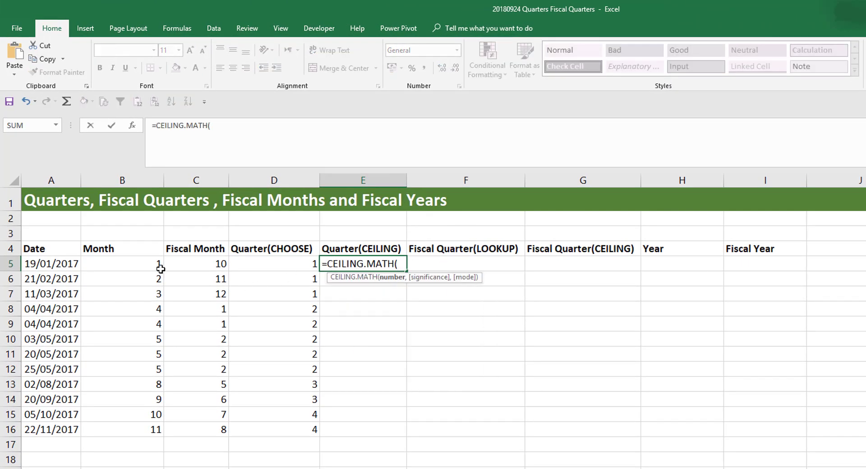
{"action": "left_click", "coordinate": [130, 270]}
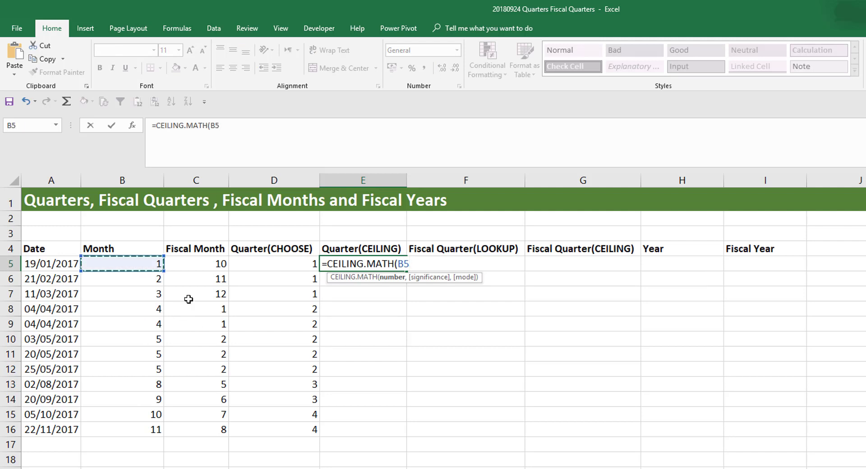
{"action": "type", "text": ","}
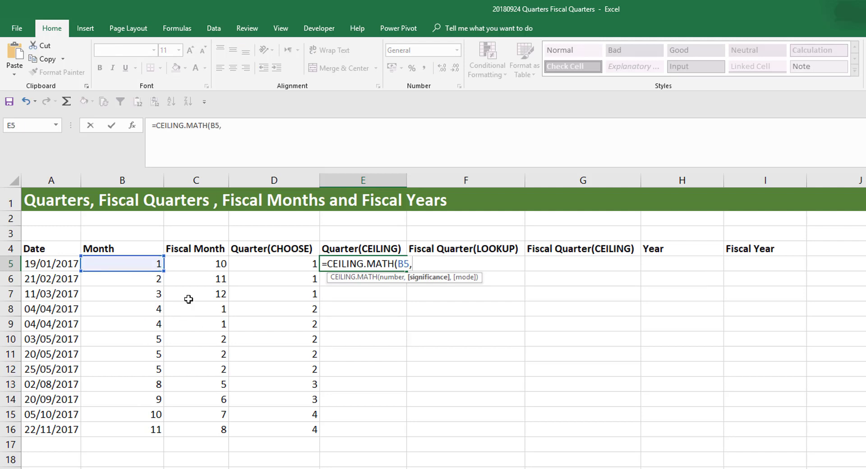
{"action": "type", "text": "3)"}
{"action": "key", "text": "Return"}
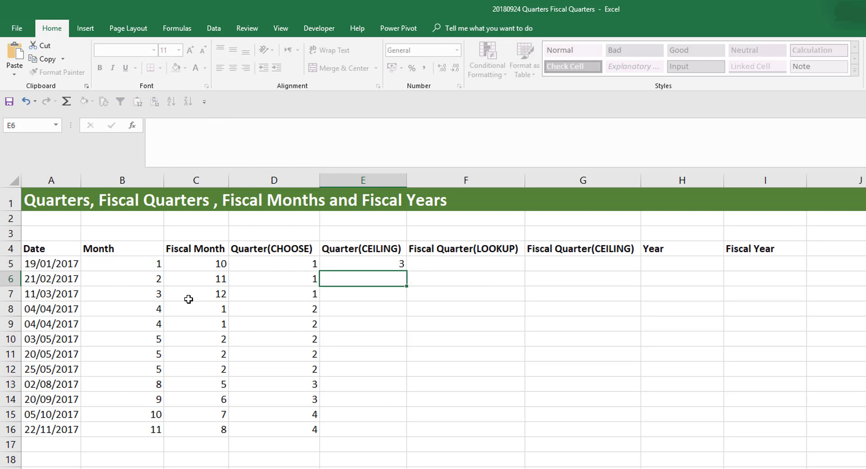
- Copy the CEILING formula down to E16, giving 3, 6, 9 and 12
{"action": "left_click", "coordinate": [404, 265]}
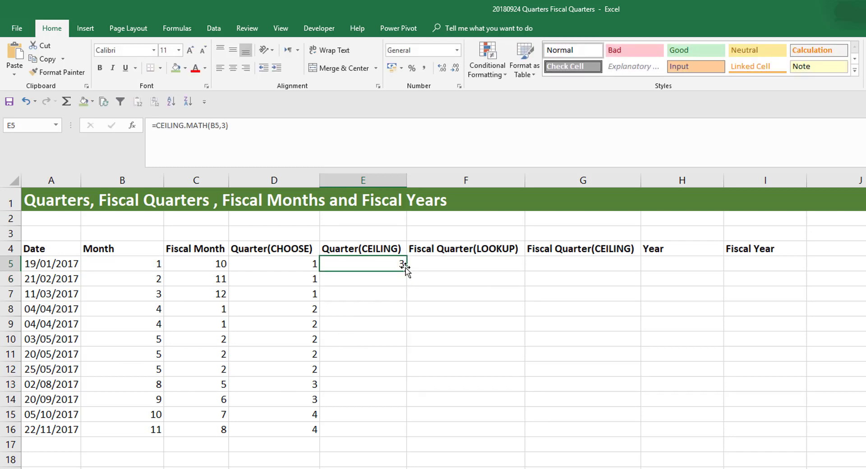
{"action": "left_click_drag", "start_coordinate": [407, 271], "coordinate": [394, 440]}
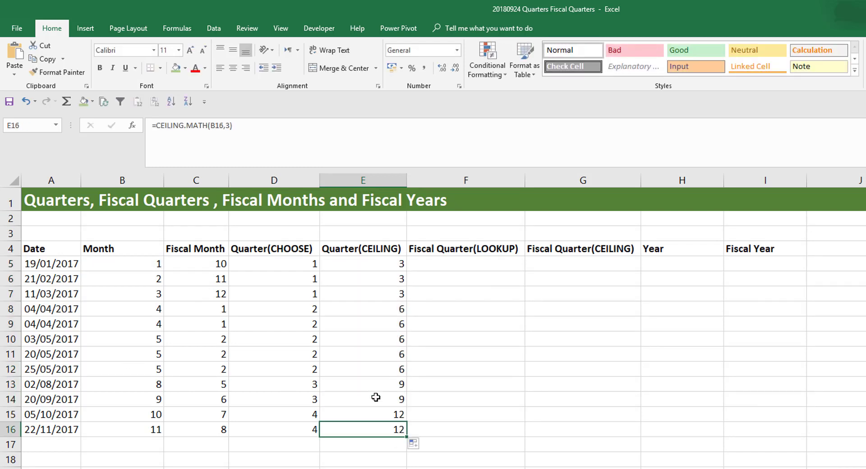
{"action": "left_click", "coordinate": [391, 267]}
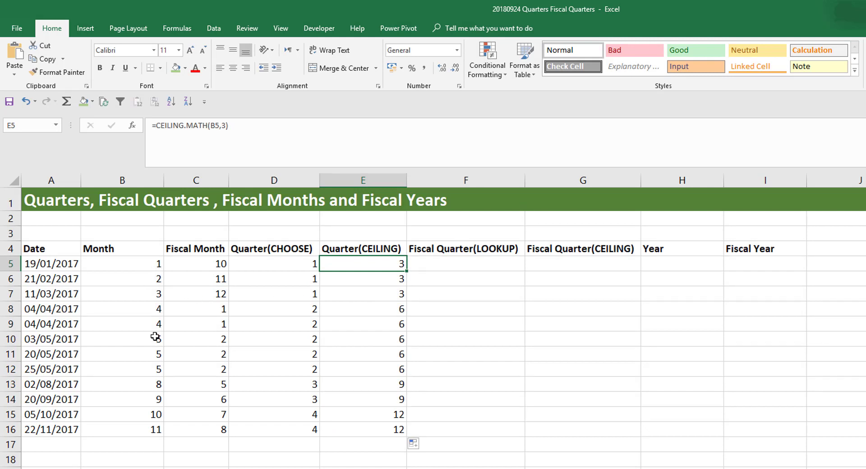
{"action": "left_click", "coordinate": [386, 294]}
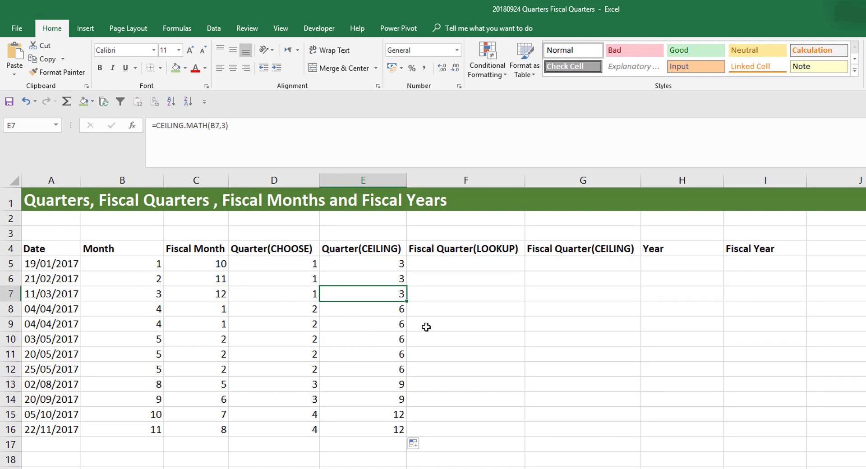
{"action": "left_click", "coordinate": [385, 311]}
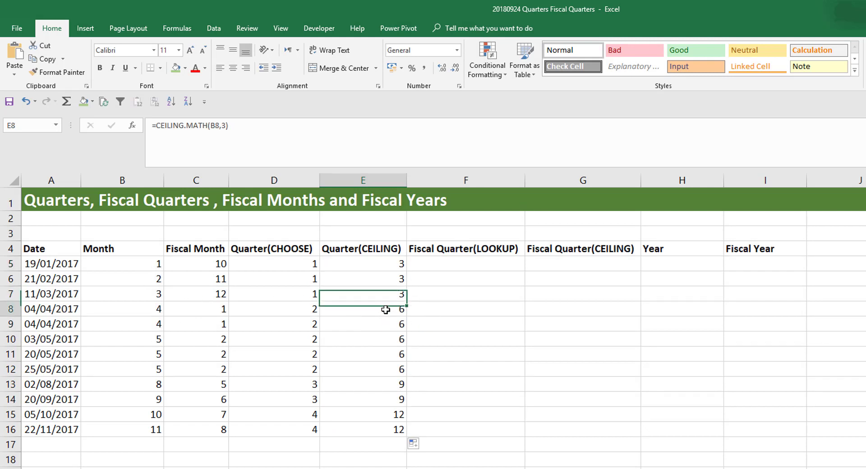
{"action": "left_click", "coordinate": [389, 325]}
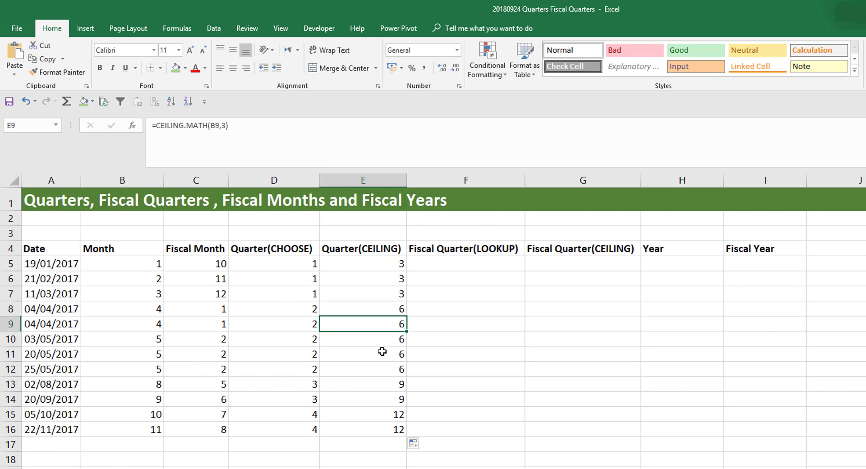
{"action": "left_click", "coordinate": [383, 355]}
{"action": "left_click", "coordinate": [363, 384]}
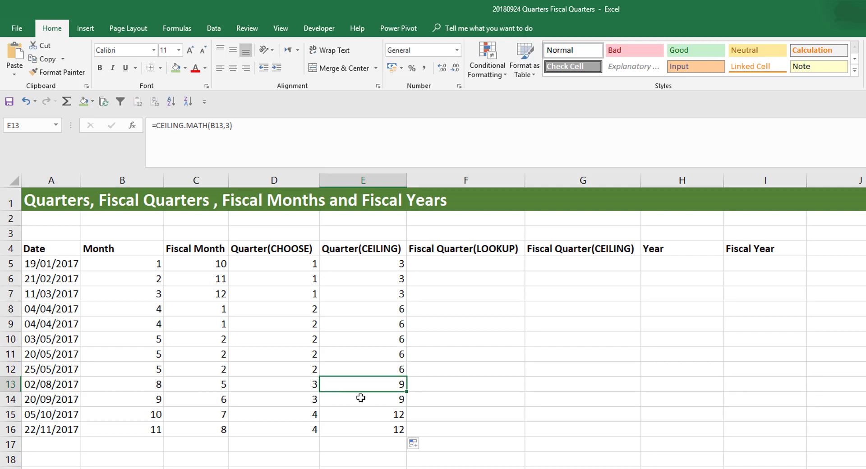
{"action": "left_click", "coordinate": [393, 279]}
{"action": "left_click", "coordinate": [393, 266]}
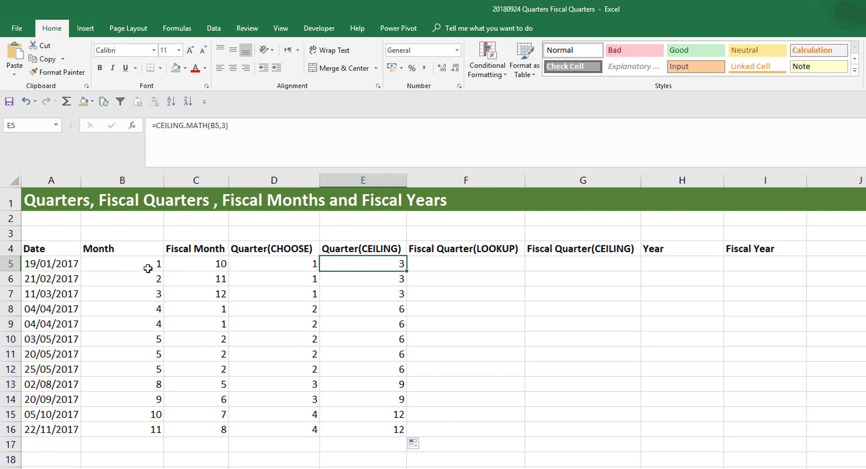
{"action": "left_click", "coordinate": [364, 284]}
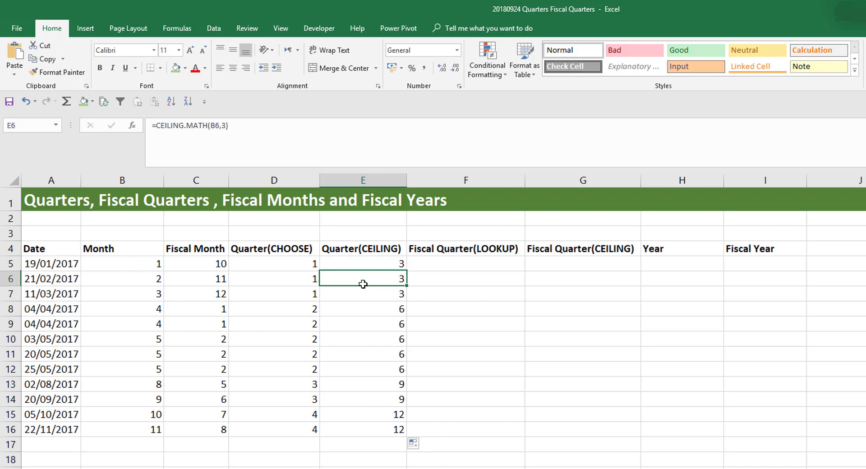
{"action": "left_click", "coordinate": [362, 305]}
{"action": "left_click", "coordinate": [388, 294]}
{"action": "left_click", "coordinate": [394, 310]}
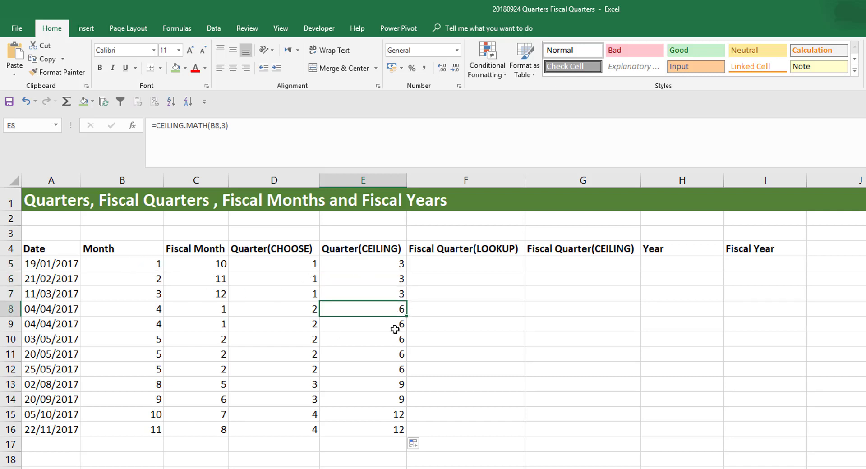
{"action": "left_click", "coordinate": [383, 384]}
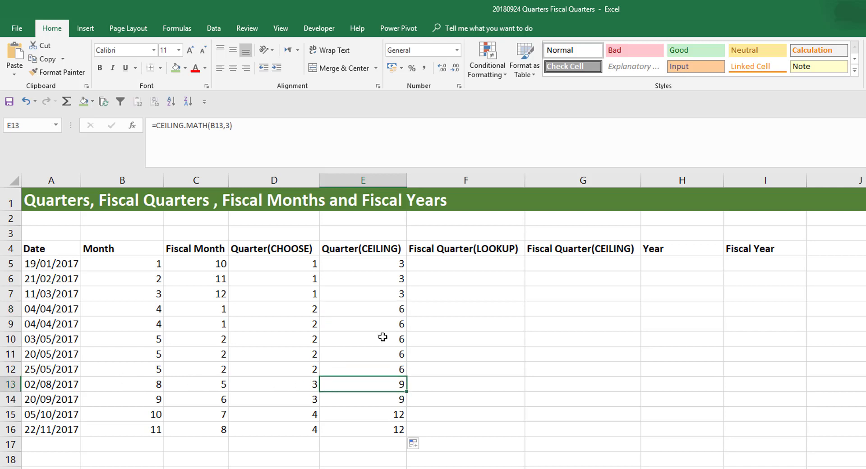
{"action": "left_click", "coordinate": [392, 265]}
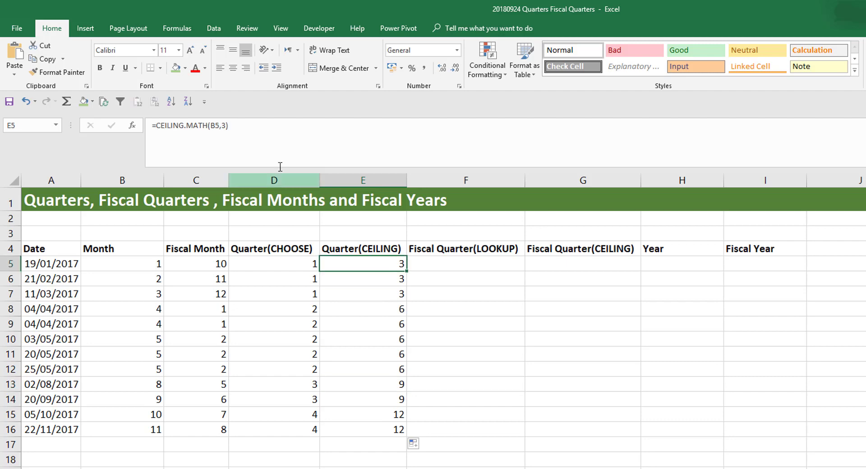
- Change E5 to =CEILING.MATH(B5,3)/3 and copy it down to E16
{"action": "left_click", "coordinate": [289, 145]}
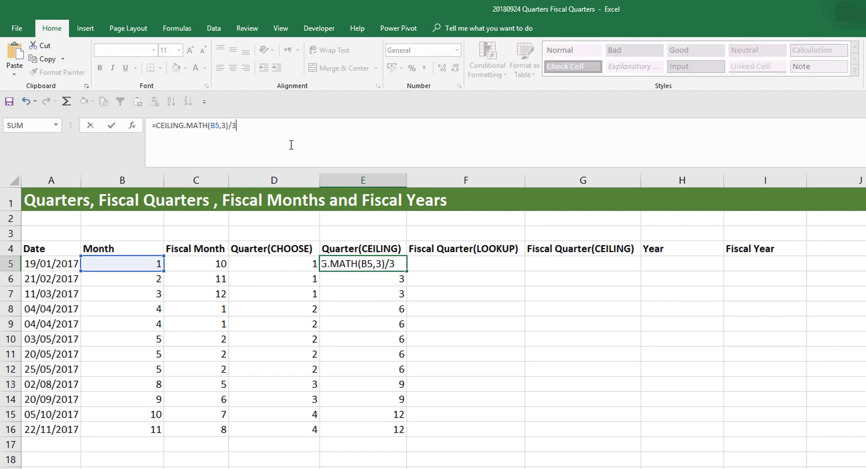
{"action": "key", "text": "Return"}
{"action": "left_click", "coordinate": [397, 266]}
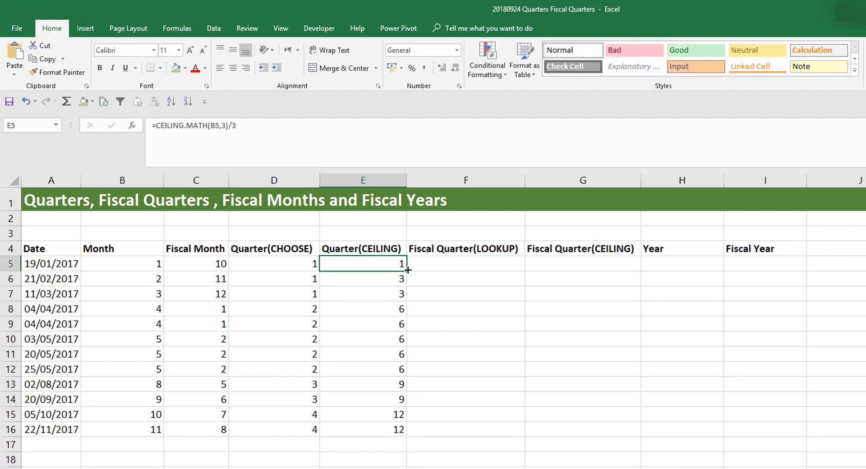
{"action": "left_click_drag", "start_coordinate": [406, 271], "coordinate": [392, 434]}
{"action": "left_click", "coordinate": [368, 429]}
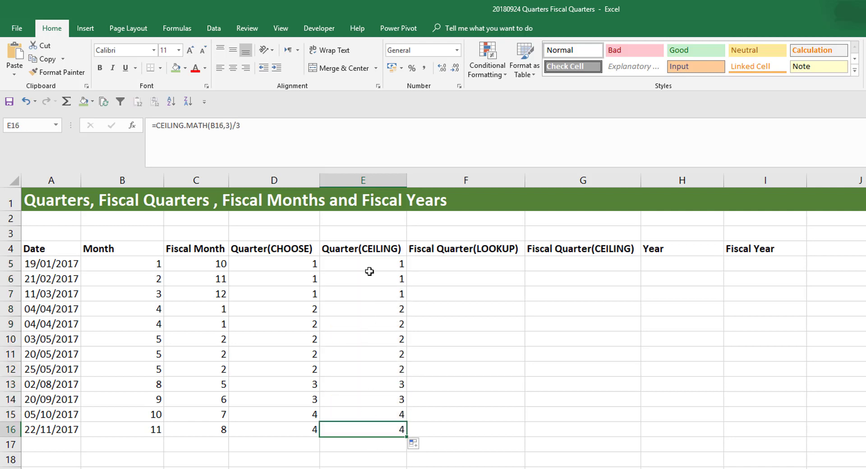
{"action": "left_click", "coordinate": [367, 269]}
- Compare the Month and quarter formulas in rows 5 and 8
{"action": "left_click", "coordinate": [131, 264]}
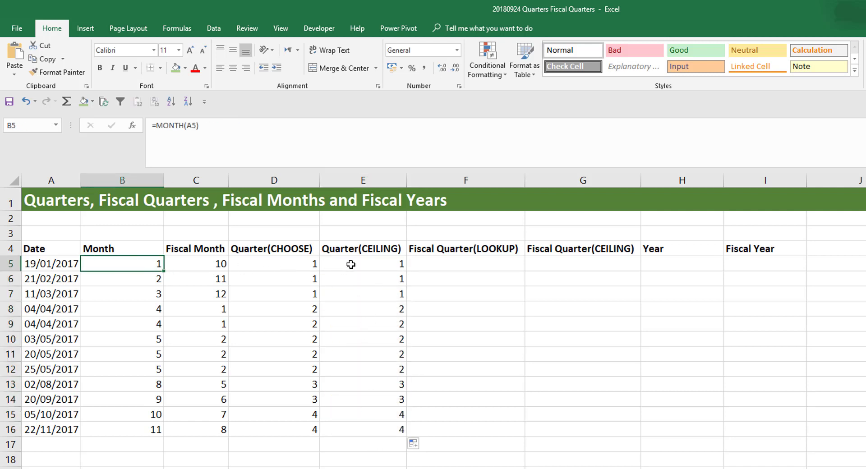
{"action": "left_click", "coordinate": [351, 266]}
{"action": "left_click", "coordinate": [150, 310]}
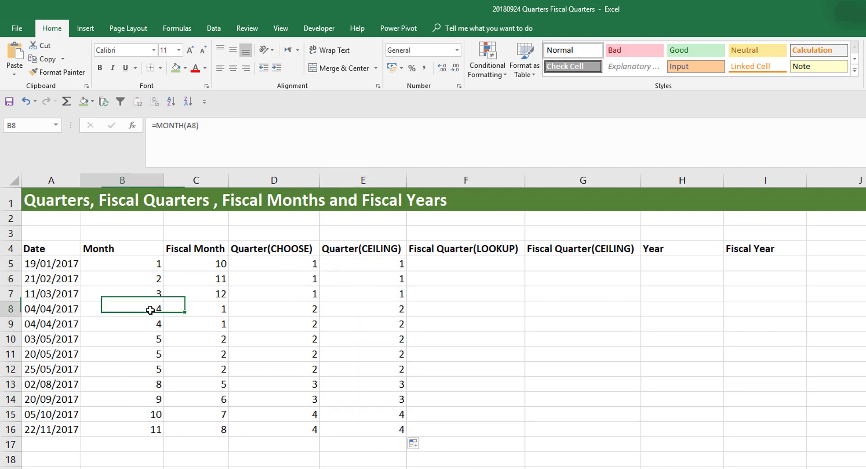
{"action": "left_click", "coordinate": [362, 311]}
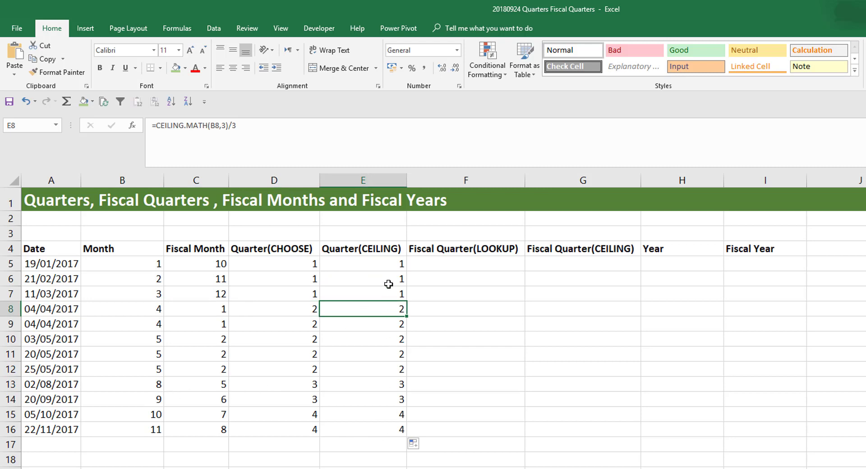
{"action": "left_click", "coordinate": [391, 265]}
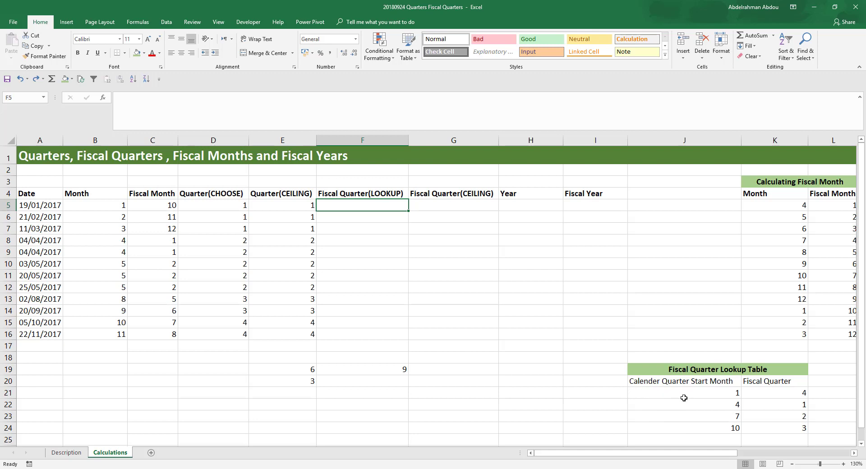
{"action": "left_click", "coordinate": [730, 394]}
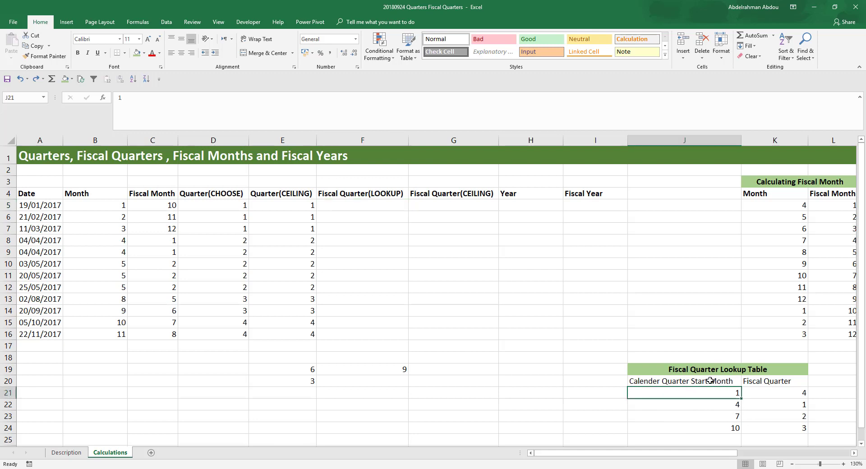
{"action": "left_click", "coordinate": [726, 405]}
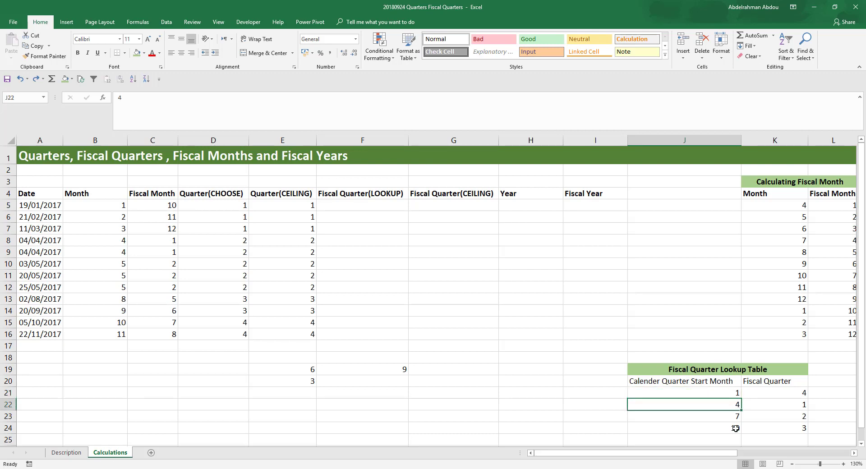
{"action": "left_click", "coordinate": [726, 418]}
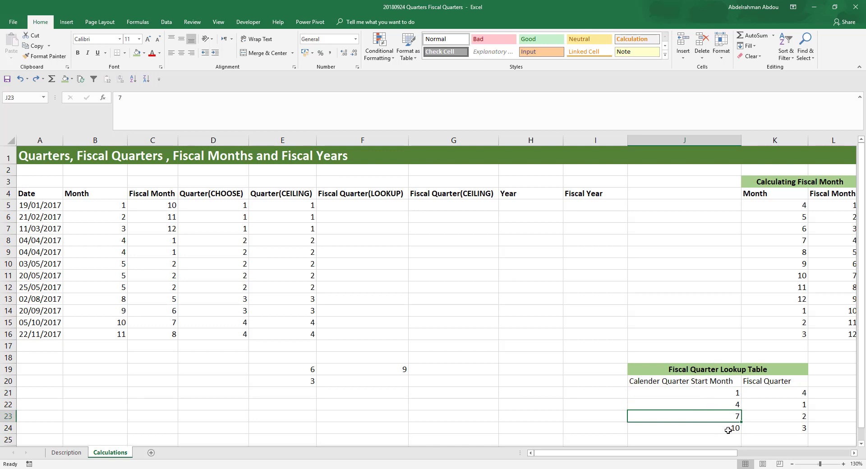
{"action": "left_click", "coordinate": [730, 430]}
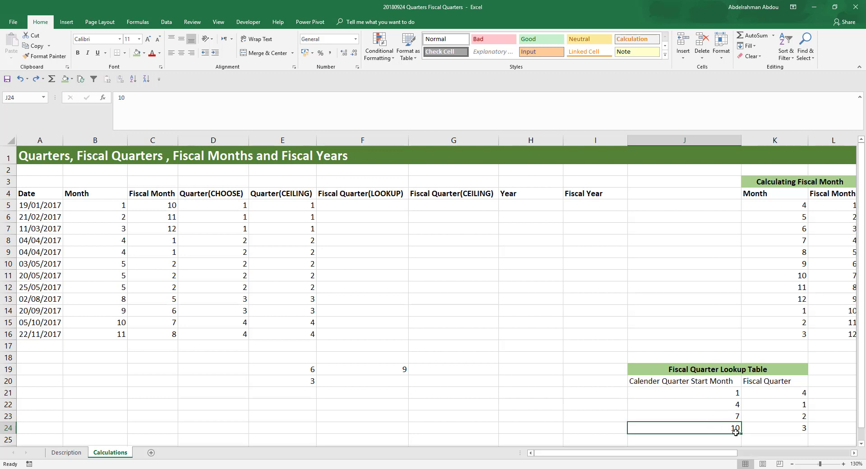
{"action": "left_click", "coordinate": [765, 397]}
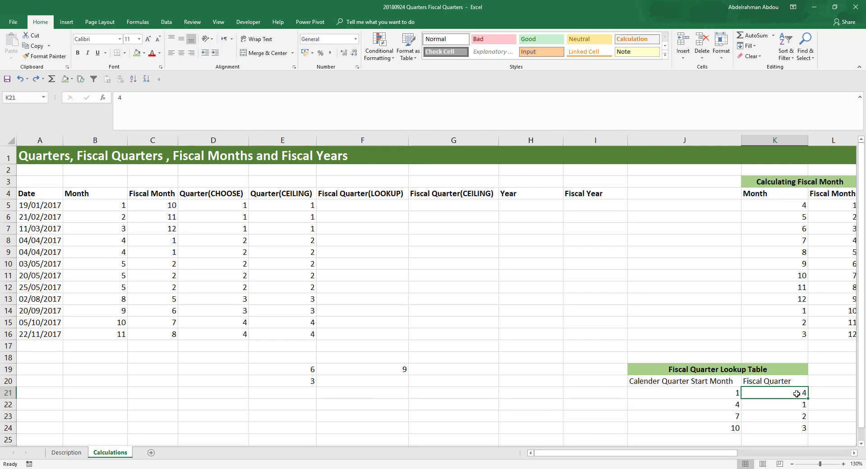
{"action": "mouse_move", "coordinate": [792, 400]}
{"action": "left_mouse_down"}
{"action": "mouse_move", "coordinate": [722, 389]}
{"action": "mouse_move", "coordinate": [787, 396]}
{"action": "left_mouse_up"}
{"action": "mouse_move", "coordinate": [786, 403]}
{"action": "left_mouse_down"}
{"action": "mouse_move", "coordinate": [728, 407]}
{"action": "mouse_move", "coordinate": [790, 409]}
{"action": "left_mouse_up"}
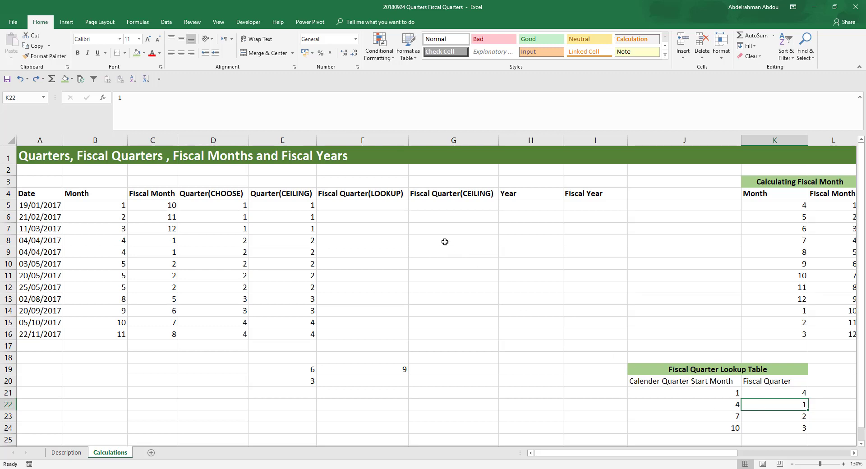
{"action": "left_click", "coordinate": [388, 205]}
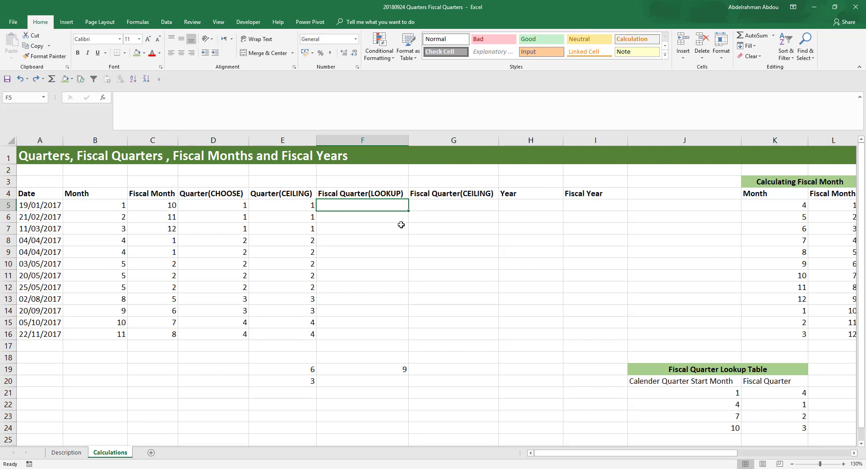
- Enter =VLOOKUP(B5,$J$20:$K$24,2,TRUE) in F5 with an absolute lookup-table reference
{"action": "type", "text": "=VLOOKUP("}
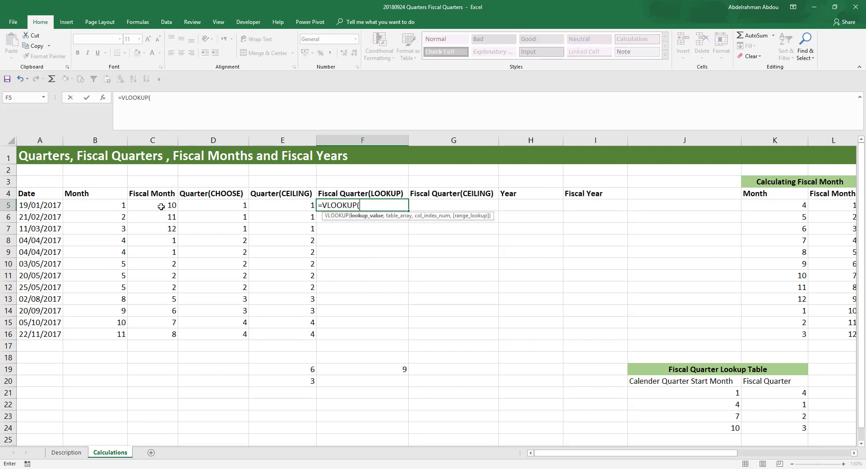
{"action": "left_click", "coordinate": [108, 206]}
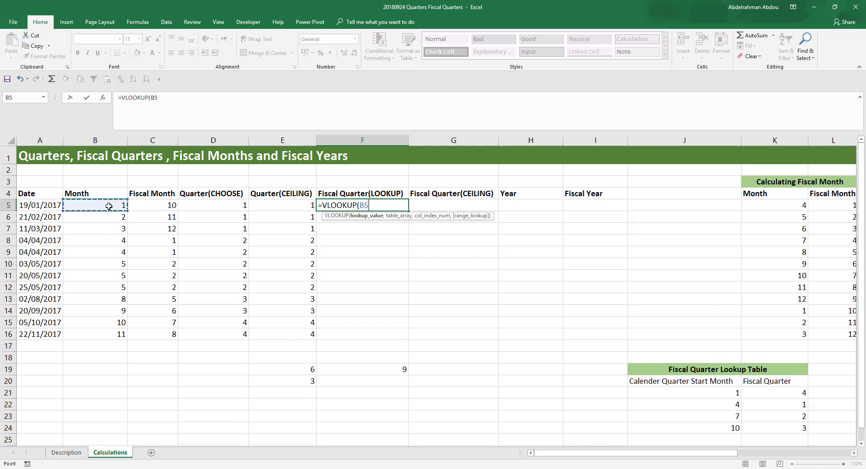
{"action": "type", "text": ","}
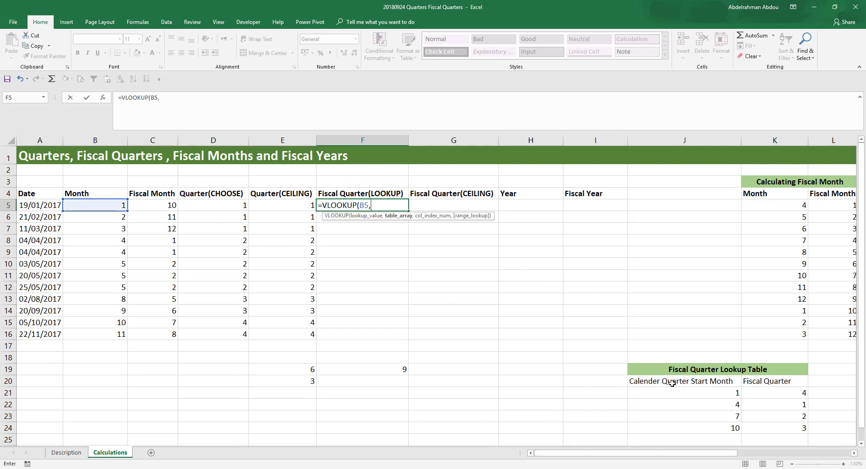
{"action": "left_click_drag", "start_coordinate": [673, 385], "coordinate": [775, 428]}
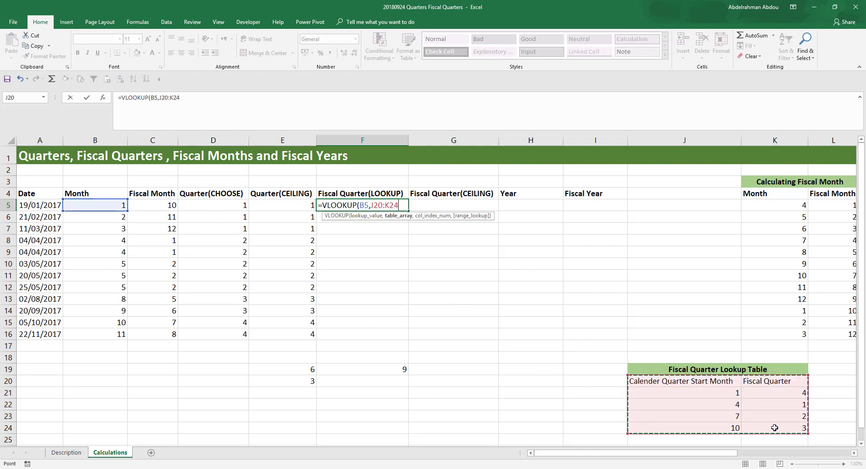
{"action": "key", "text": "F4"}
{"action": "type", "text": ","}
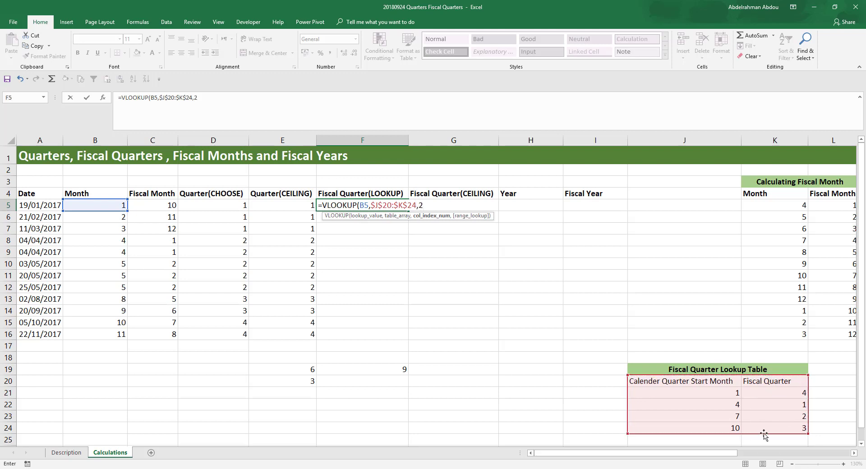
{"action": "type", "text": "2,"}
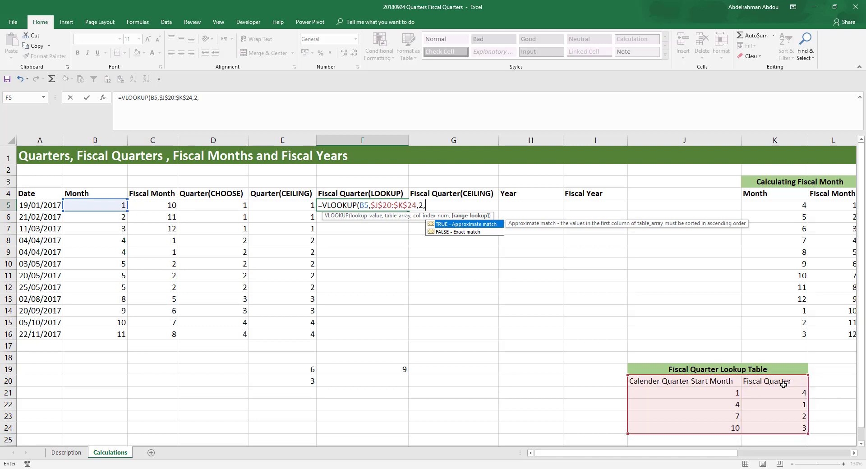
{"action": "key", "text": "Tab"}
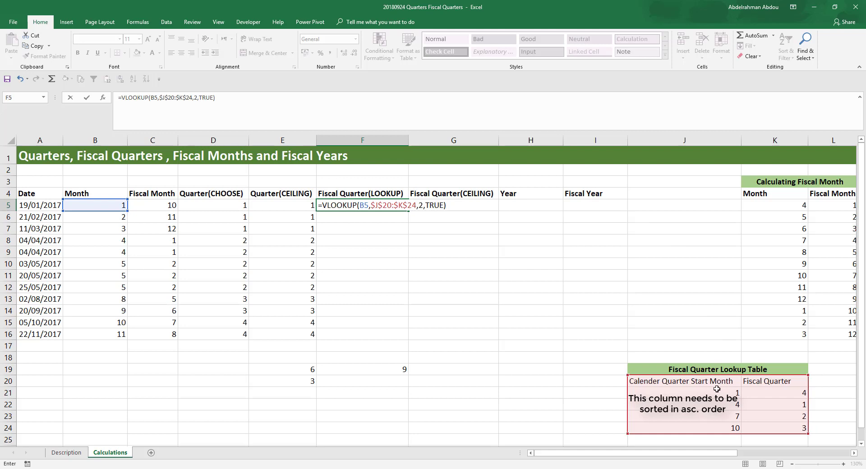
{"action": "key", "text": "Return"}
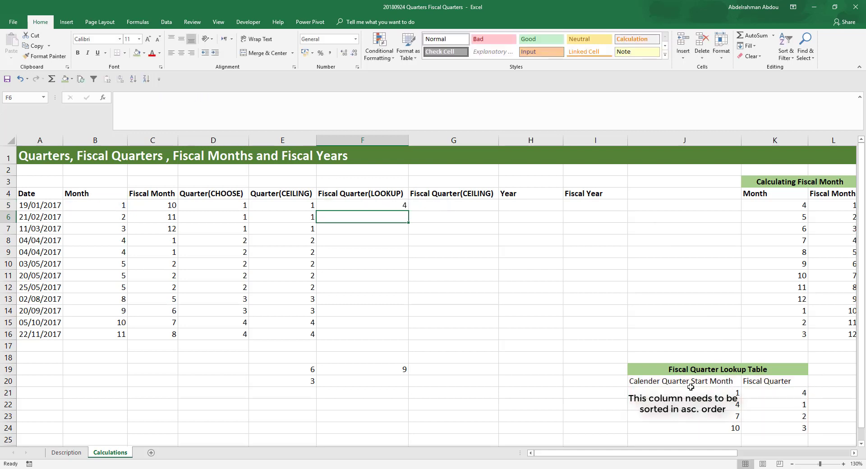
- Fill the F5 lookup formula down to F16 and check the copied formulas
{"action": "left_click", "coordinate": [401, 207]}
{"action": "left_click_drag", "start_coordinate": [408, 211], "coordinate": [408, 339]}
{"action": "left_click", "coordinate": [405, 310]}
{"action": "left_click", "coordinate": [404, 218]}
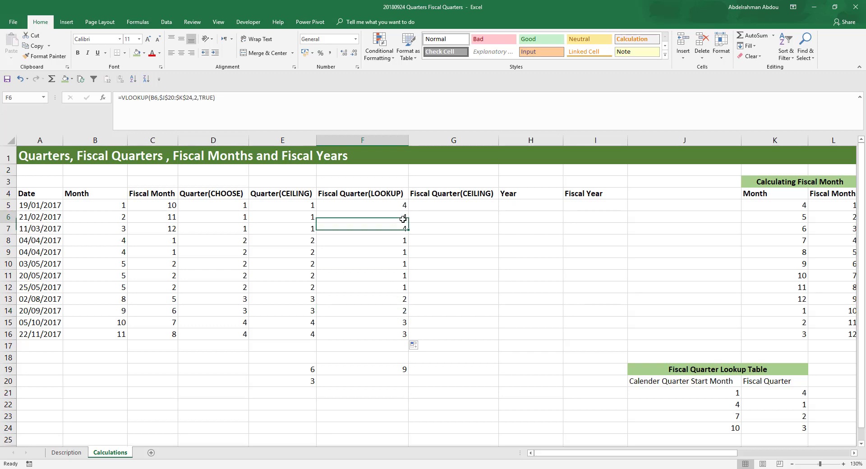
{"action": "left_click", "coordinate": [397, 208]}
{"action": "left_click", "coordinate": [396, 212]}
{"action": "left_click", "coordinate": [402, 277]}
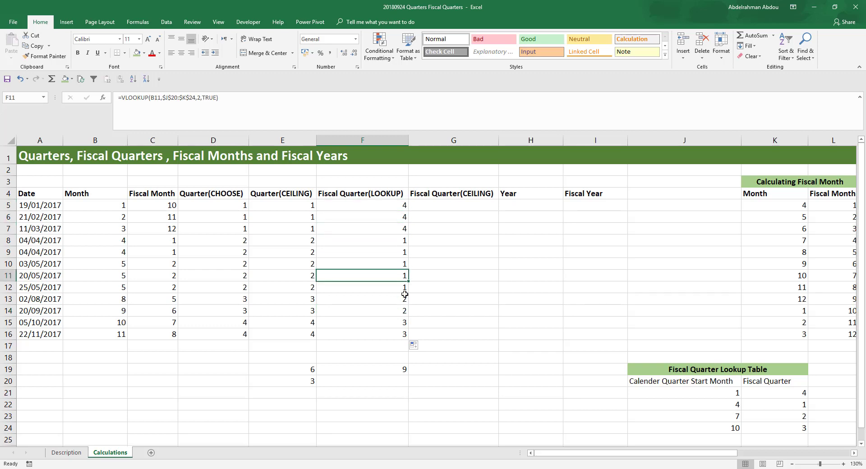
{"action": "left_click", "coordinate": [397, 207]}
- Compare the fiscal quarter results in column F against the calendar quarters in column E
{"action": "key", "text": "Right"}
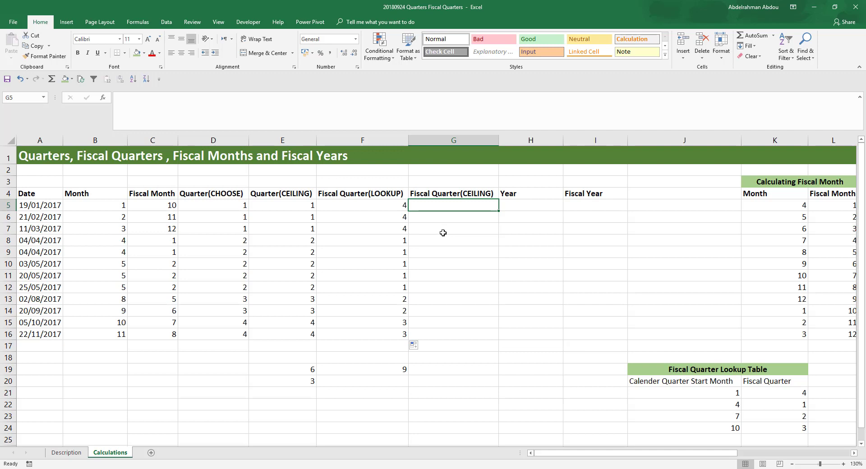
{"action": "left_click", "coordinate": [385, 204]}
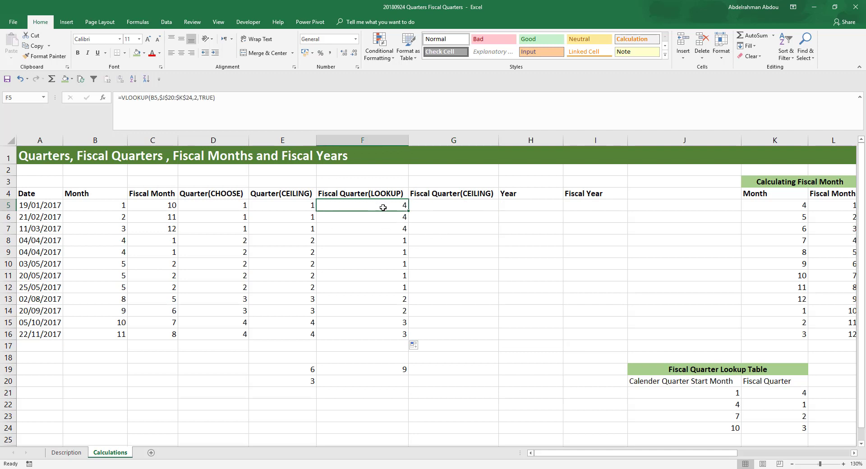
{"action": "key", "text": "Down"}
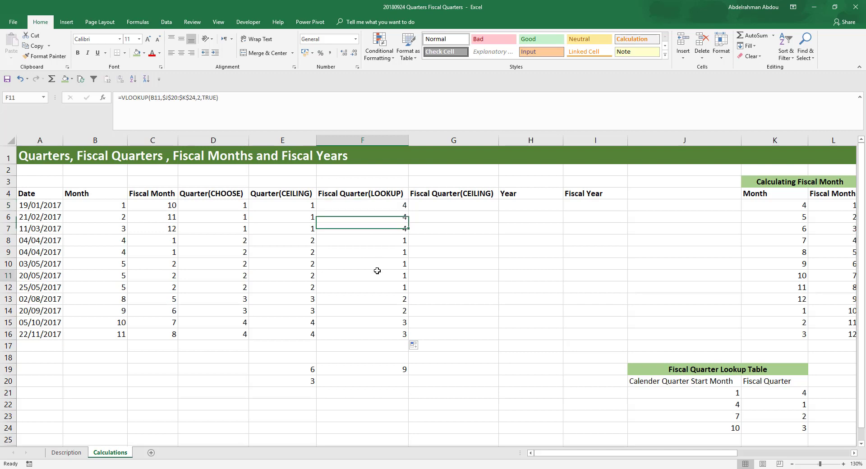
{"action": "left_click", "coordinate": [375, 277]}
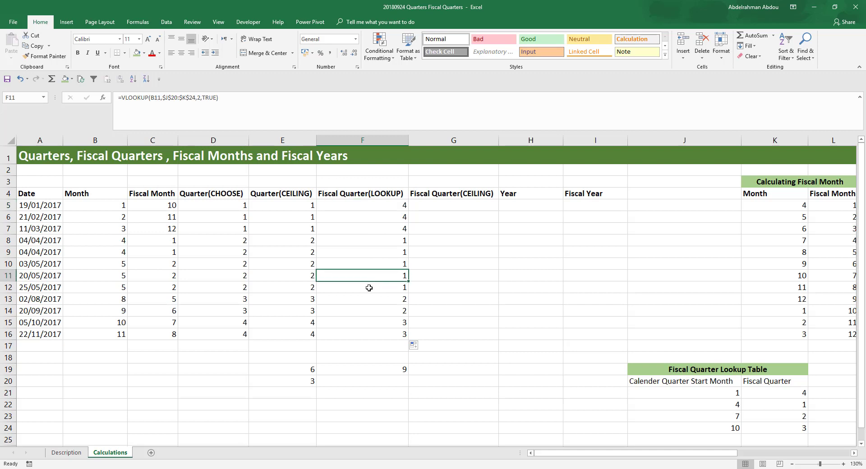
{"action": "left_click", "coordinate": [305, 276]}
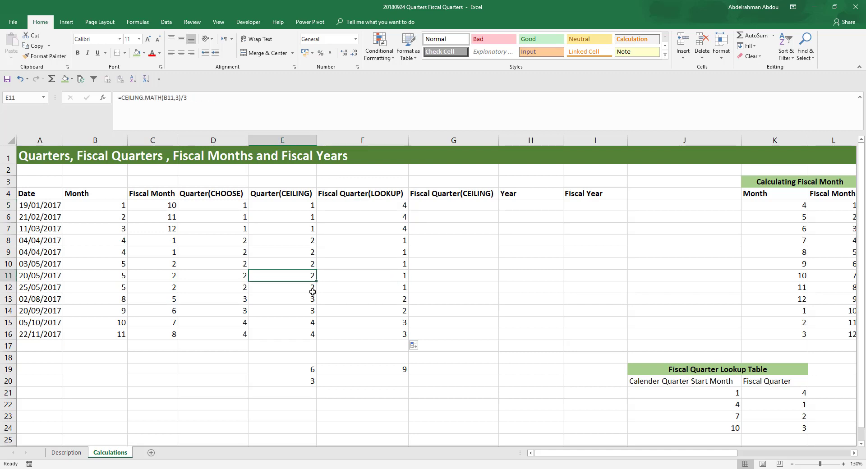
{"action": "left_click", "coordinate": [376, 279]}
{"action": "left_click", "coordinate": [378, 290]}
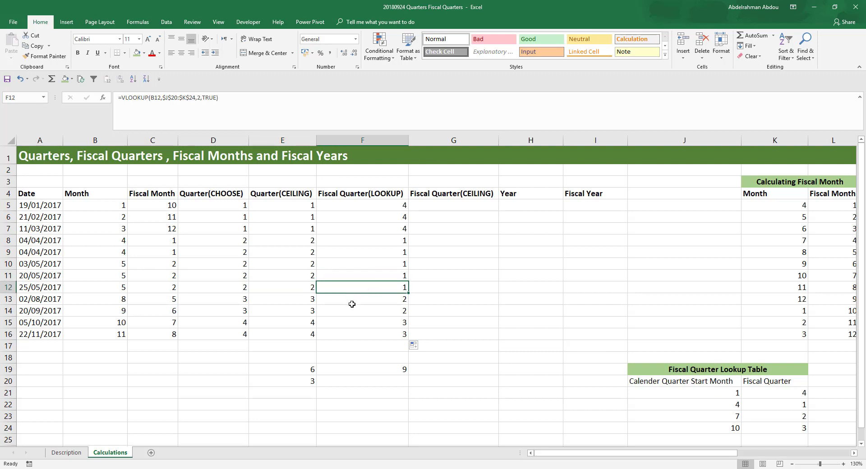
{"action": "left_click", "coordinate": [332, 280]}
{"action": "left_click", "coordinate": [298, 275]}
{"action": "left_click", "coordinate": [314, 312]}
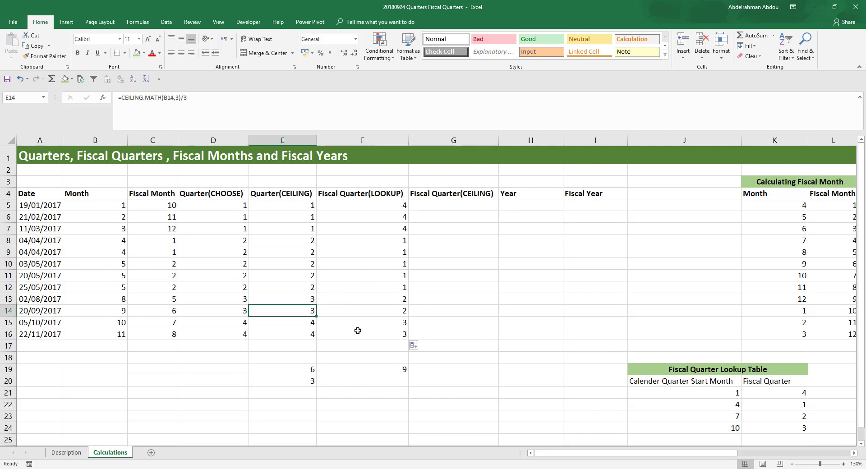
{"action": "left_click", "coordinate": [358, 333]}
{"action": "left_click", "coordinate": [353, 232]}
{"action": "left_click", "coordinate": [358, 206]}
{"action": "left_click", "coordinate": [345, 219]}
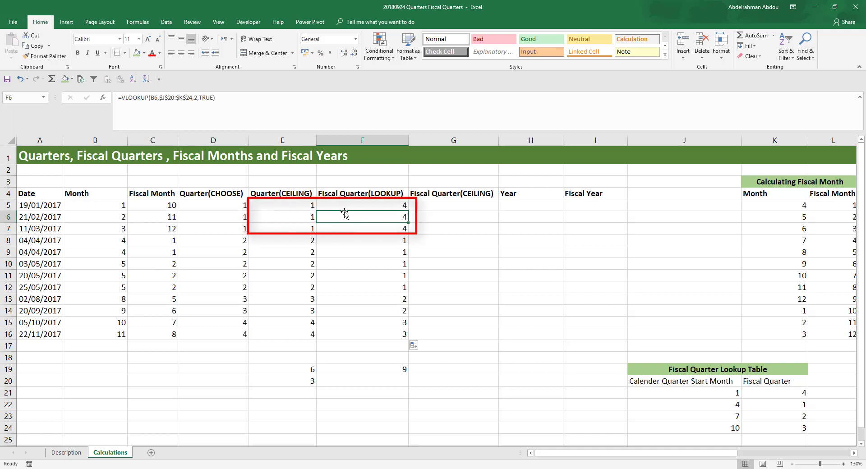
{"action": "left_click", "coordinate": [352, 226]}
{"action": "left_click", "coordinate": [363, 206]}
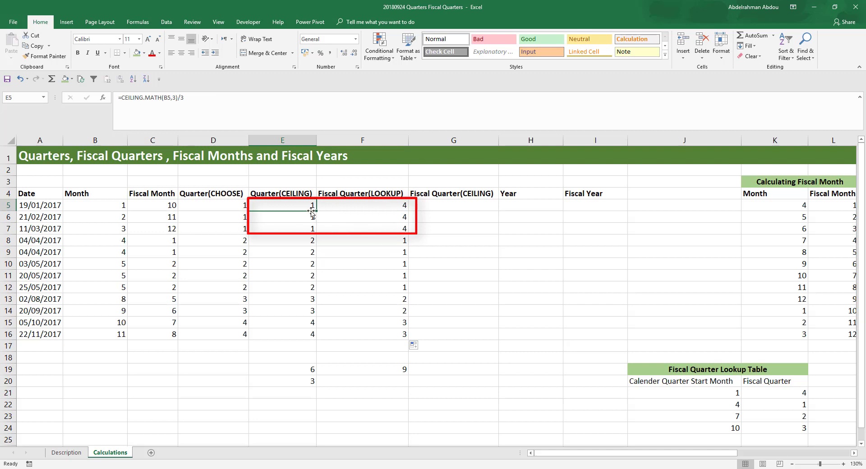
{"action": "left_click", "coordinate": [435, 206]}
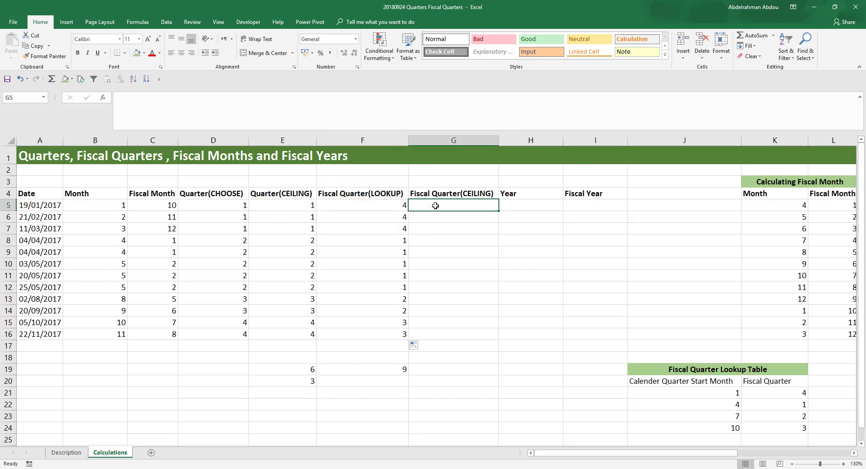
- Enter =IF(B5<4,4,CEILING.MATH(B5,3)/3-1) in G5
{"action": "type", "text": "="}
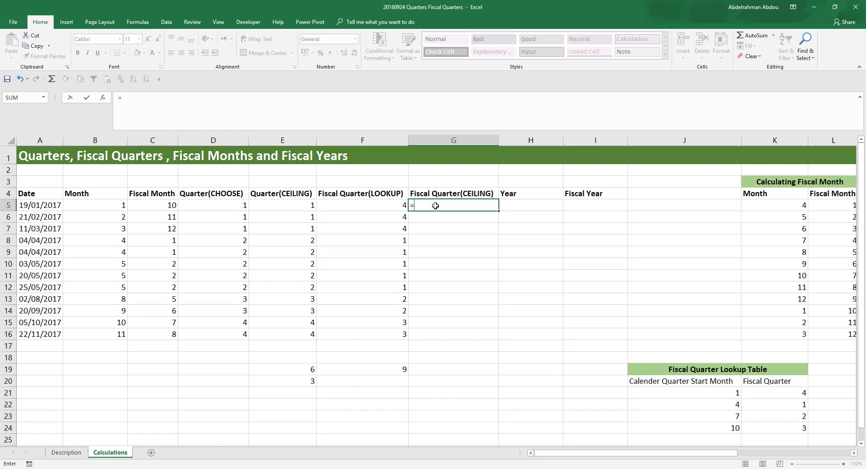
{"action": "type", "text": "IF("}
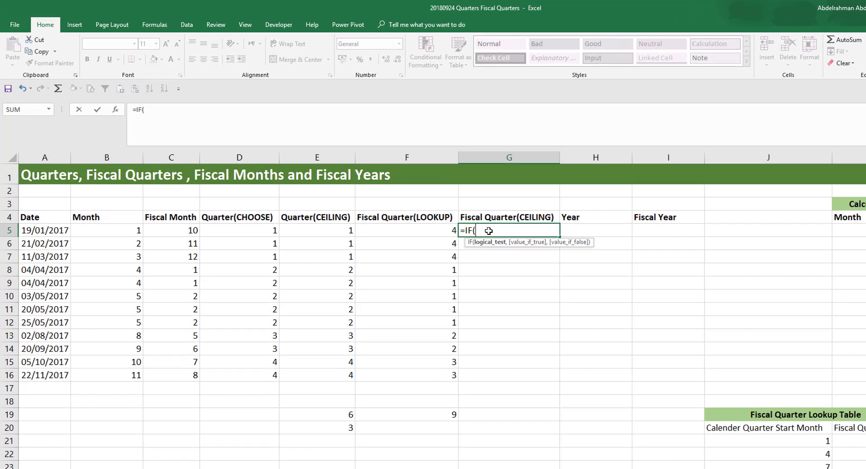
{"action": "left_click", "coordinate": [128, 230]}
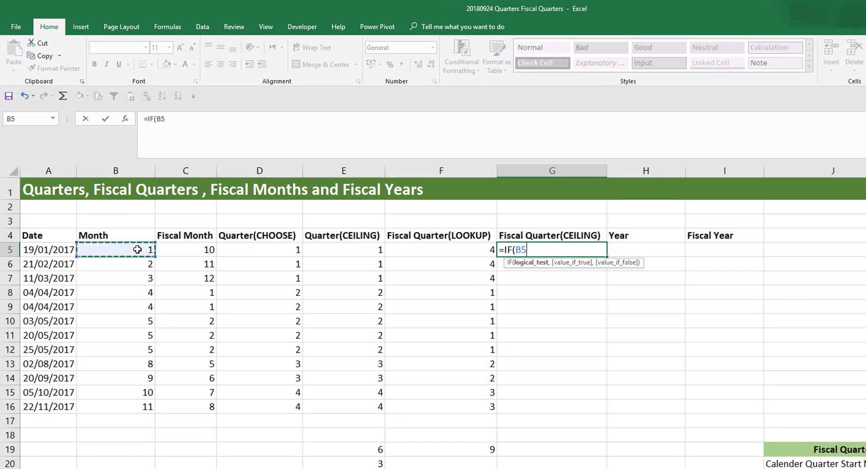
{"action": "type", "text": "<4"}
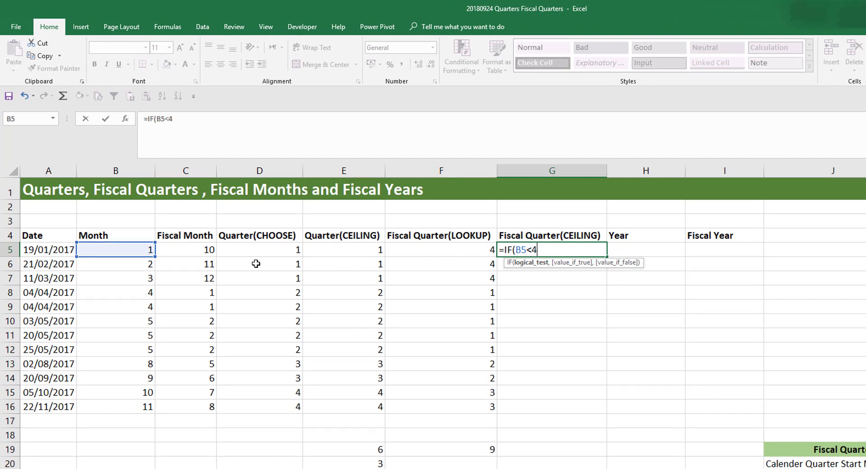
{"action": "type", "text": ",4"}
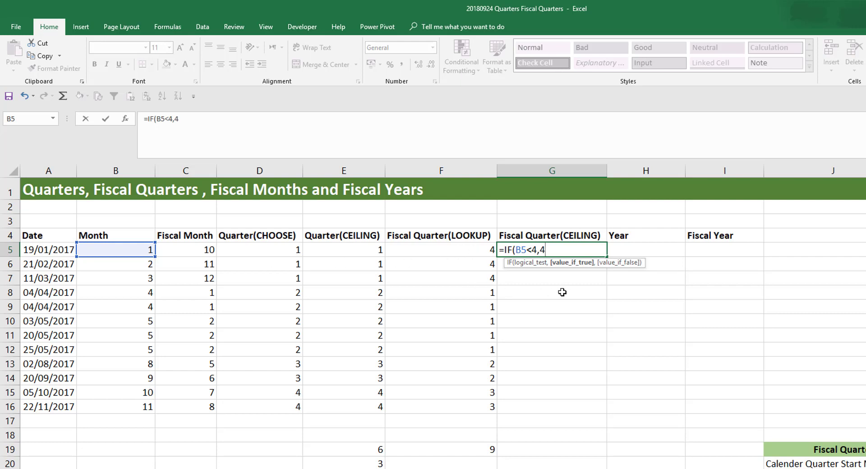
{"action": "type", "text": ",cei"}
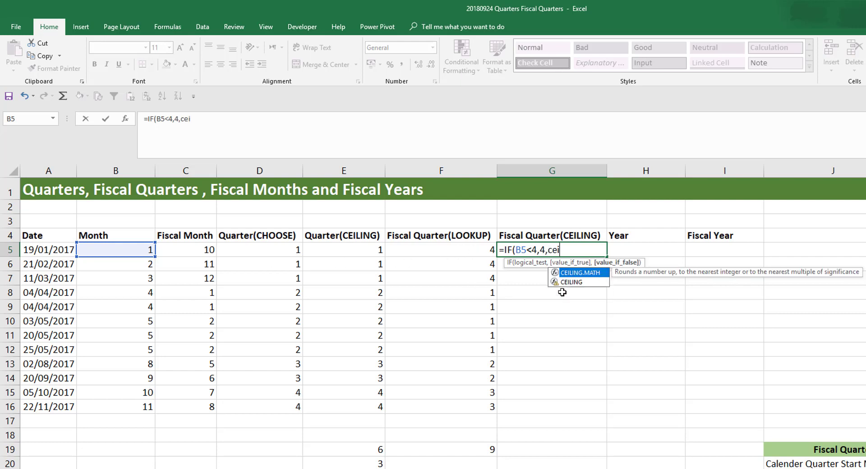
{"action": "key", "text": "Tab"}
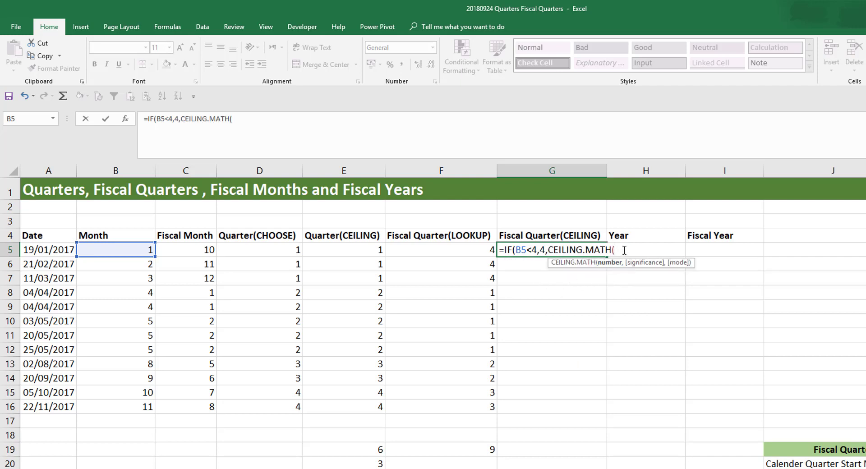
{"action": "left_click", "coordinate": [121, 252]}
{"action": "type", "text": ","}
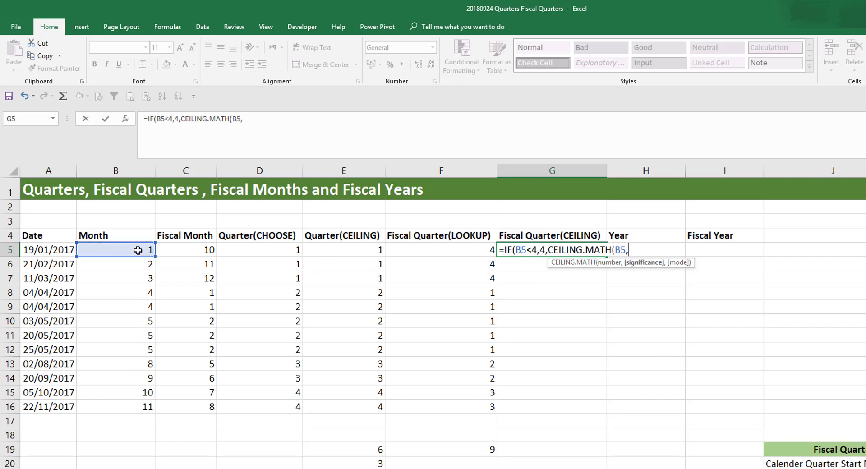
{"action": "type", "text": "3)"}
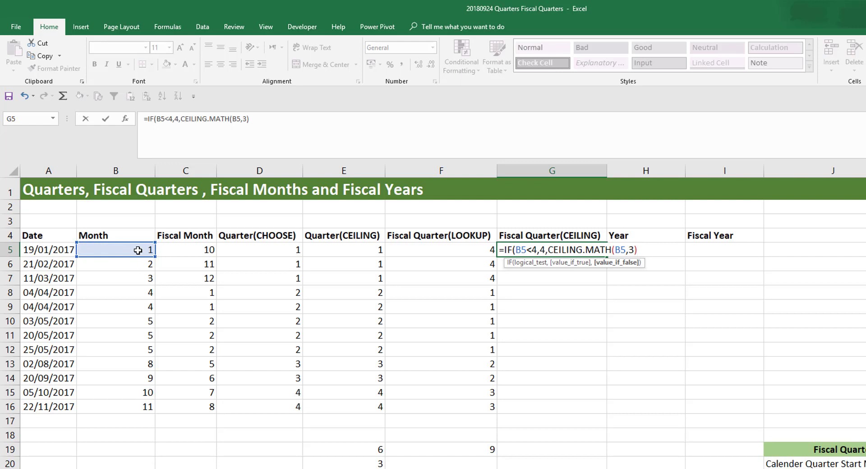
{"action": "type", "text": "/3"}
{"action": "type", "text": "-1)"}
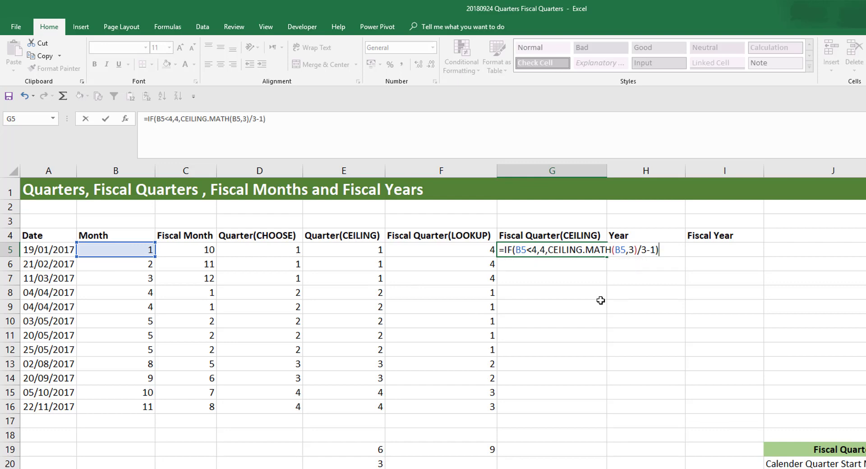
{"action": "key", "text": "Return"}
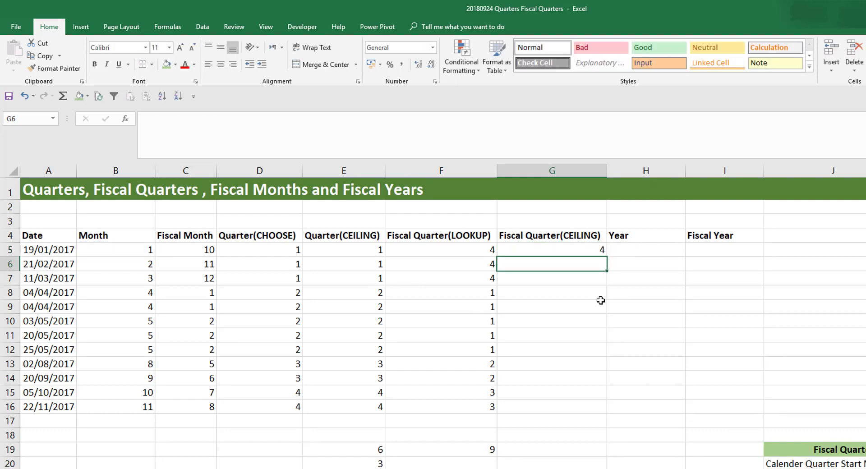
- Copy the G5 fiscal quarter formula down to G16
{"action": "left_click", "coordinate": [604, 252]}
{"action": "left_click_drag", "start_coordinate": [608, 253], "coordinate": [604, 412]}
{"action": "left_click", "coordinate": [591, 278]}
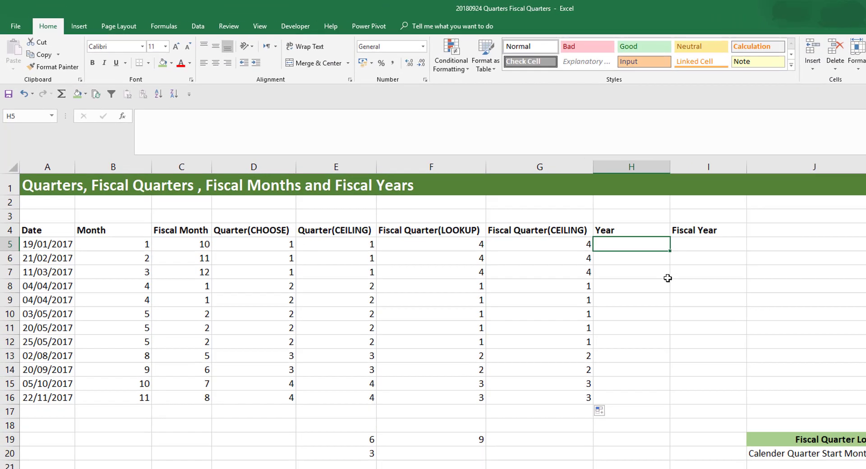
- Enter =YEAR(A5) in H5 and fill it down to H16, giving 2017 in every row
{"action": "type", "text": "=yea"}
{"action": "key", "text": "Tab"}
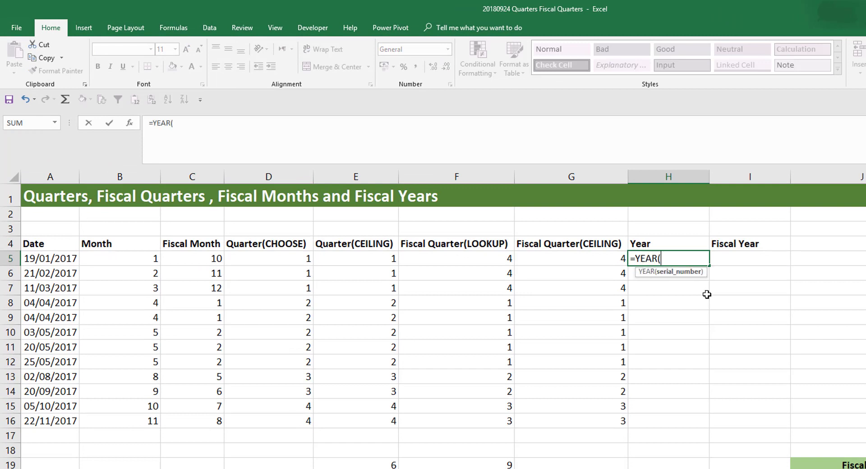
{"action": "left_click", "coordinate": [49, 258]}
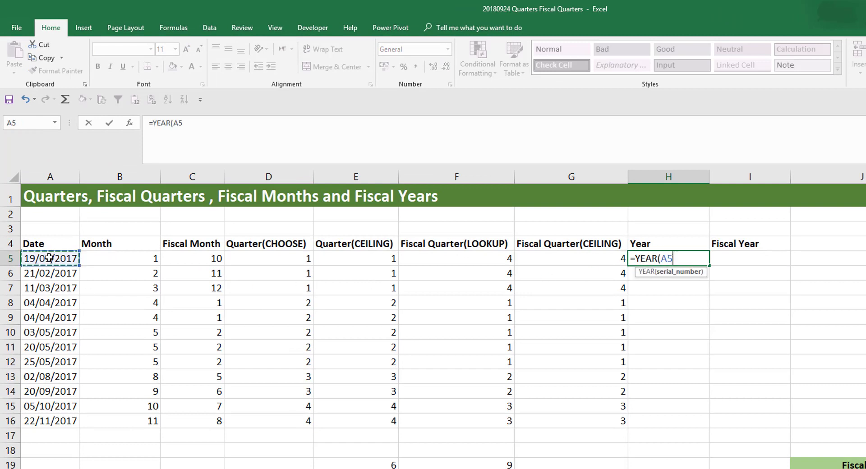
{"action": "key", "text": "Return"}
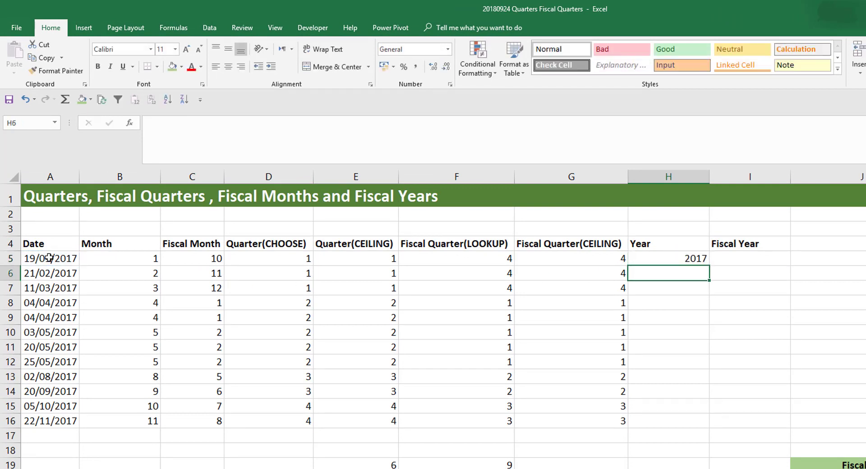
{"action": "left_click", "coordinate": [697, 260]}
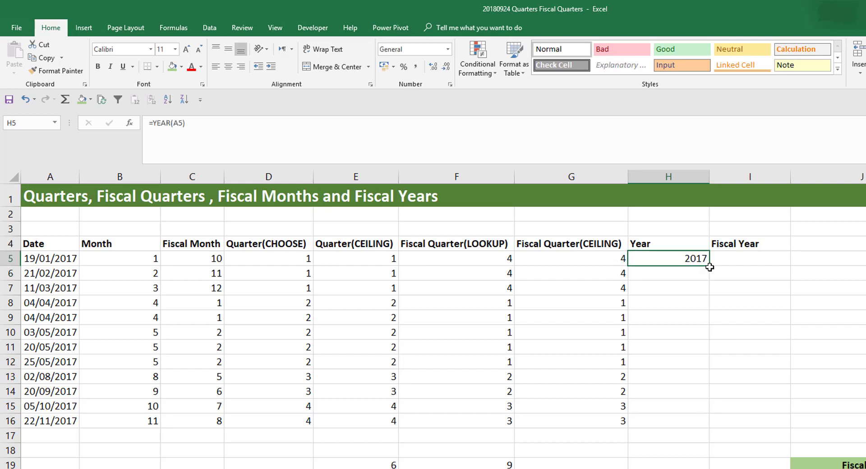
{"action": "left_click_drag", "start_coordinate": [708, 266], "coordinate": [680, 435]}
{"action": "key", "text": "Right"}
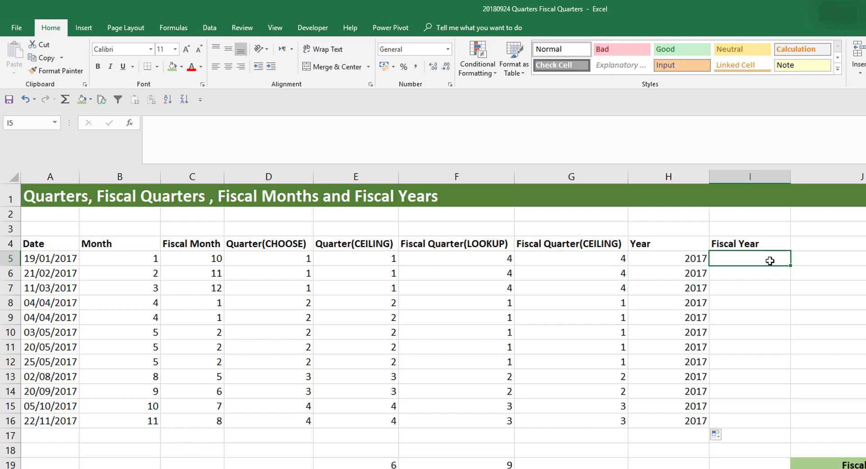
- Enter =H5-(B5<4) in I5 so the January date's fiscal year shows 2016
{"action": "type", "text": "="}
{"action": "left_click", "coordinate": [657, 257]}
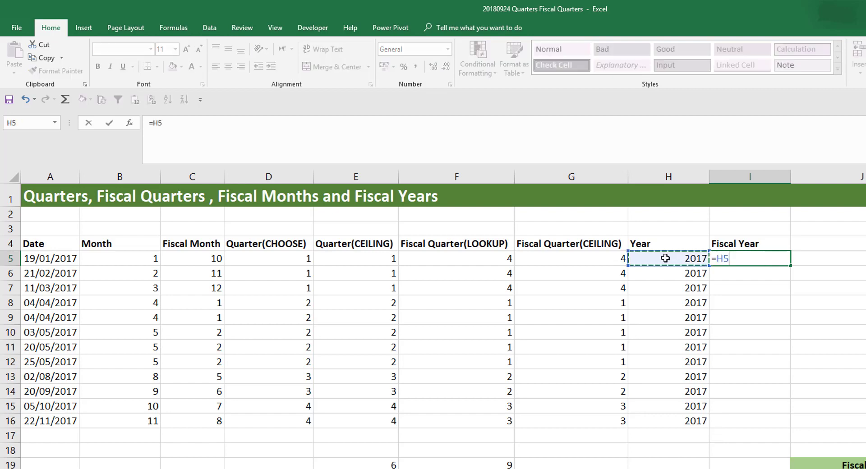
{"action": "type", "text": "-"}
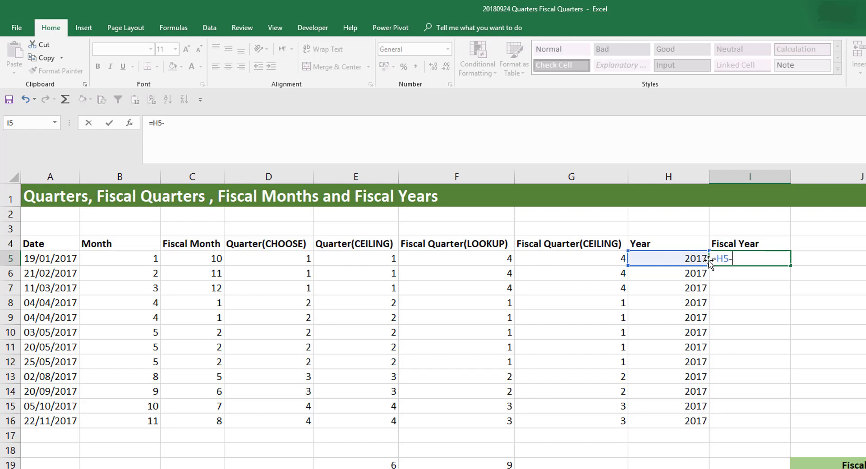
{"action": "type", "text": "("}
{"action": "left_click", "coordinate": [144, 261]}
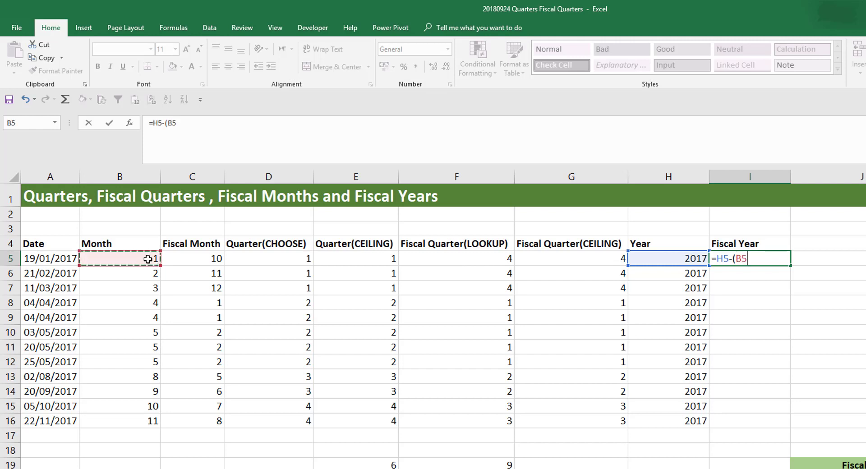
{"action": "type", "text": "<4"}
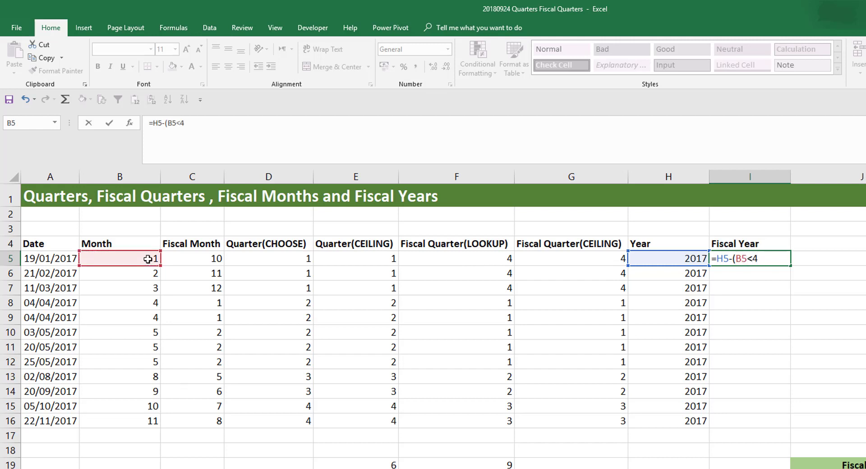
{"action": "type", "text": ")"}
{"action": "key", "text": "Return"}
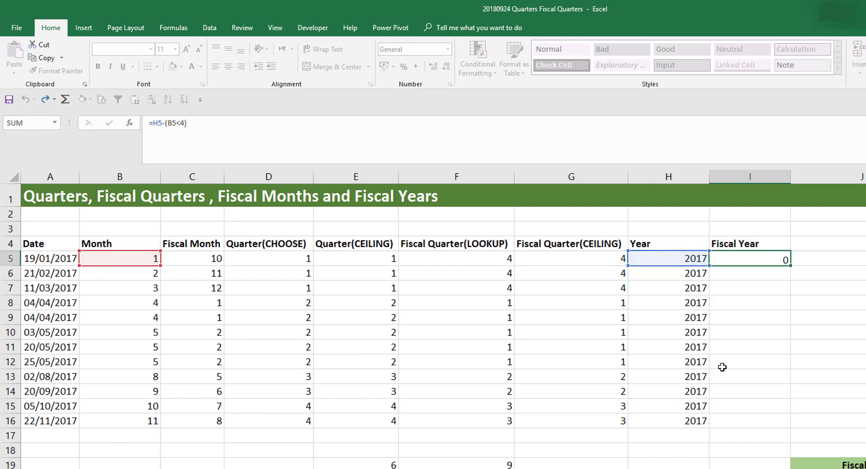
{"action": "key", "text": "Up"}
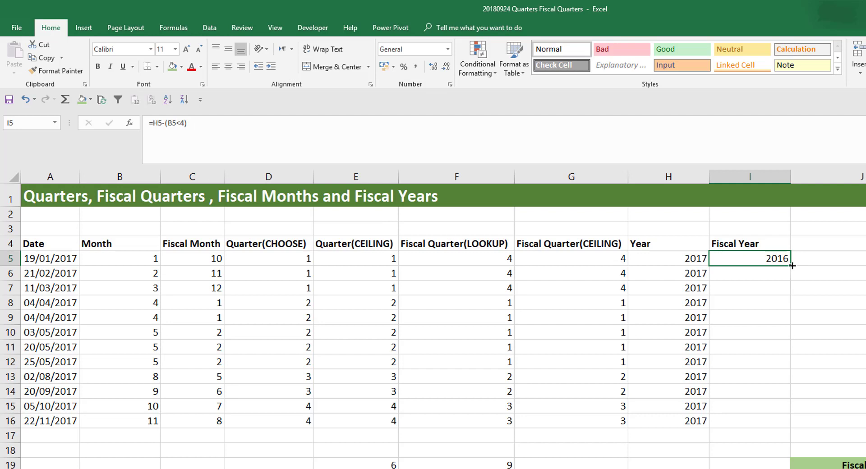
- Fill =H5-(B5<4) from I5 down to I16 and check the adjusted formulas in I5–I8
{"action": "left_click_drag", "start_coordinate": [791, 266], "coordinate": [776, 423]}
{"action": "left_click", "coordinate": [770, 332]}
{"action": "left_click", "coordinate": [778, 300]}
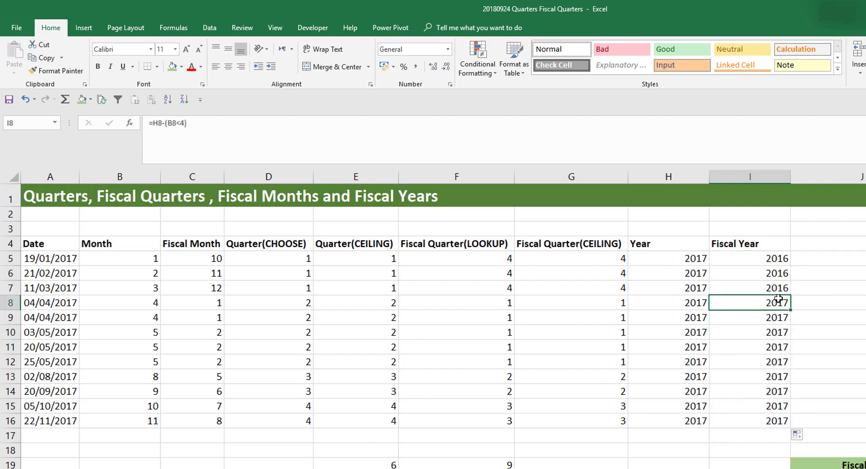
{"action": "left_click", "coordinate": [774, 270]}
{"action": "left_click", "coordinate": [776, 261]}
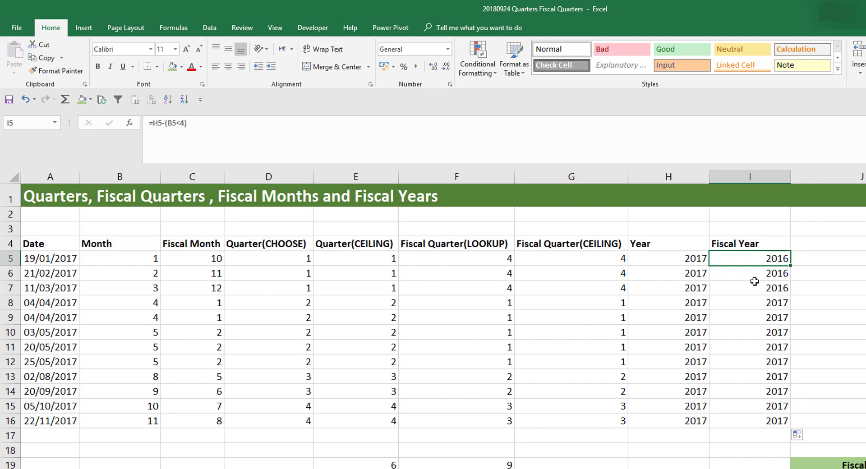
{"action": "left_click", "coordinate": [753, 291]}
{"action": "left_click", "coordinate": [755, 303]}
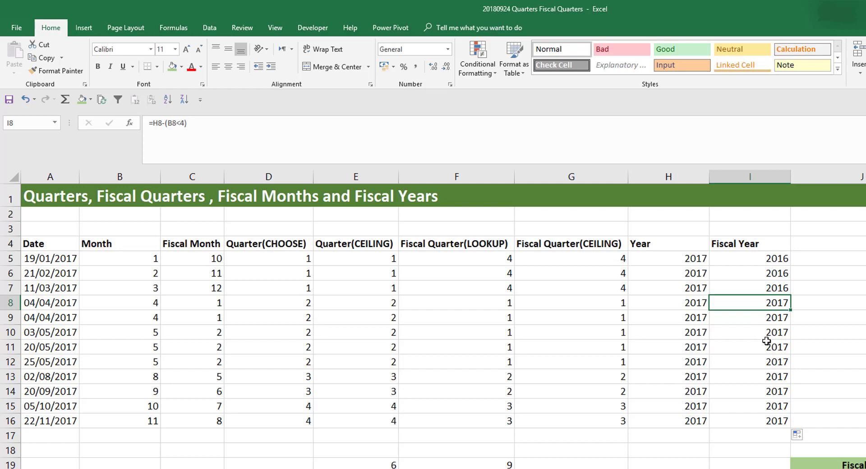